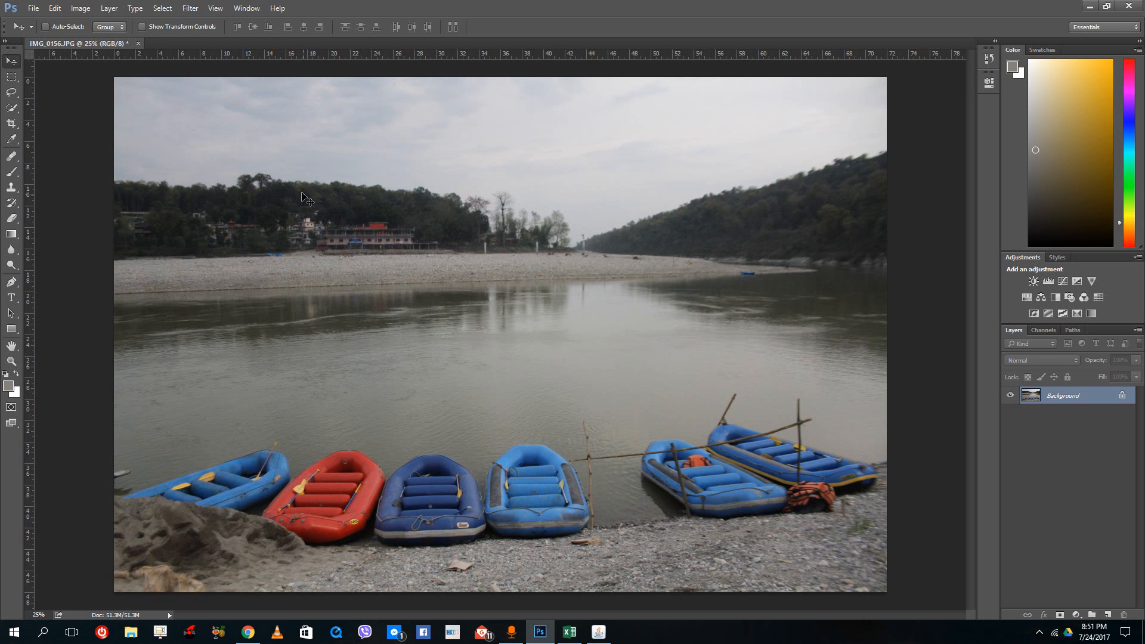
Try a Motion Blur at a 0° angle with a much longer distance on the photo, then discard it.
left_click(190, 8)
mouse_move(286, 192)
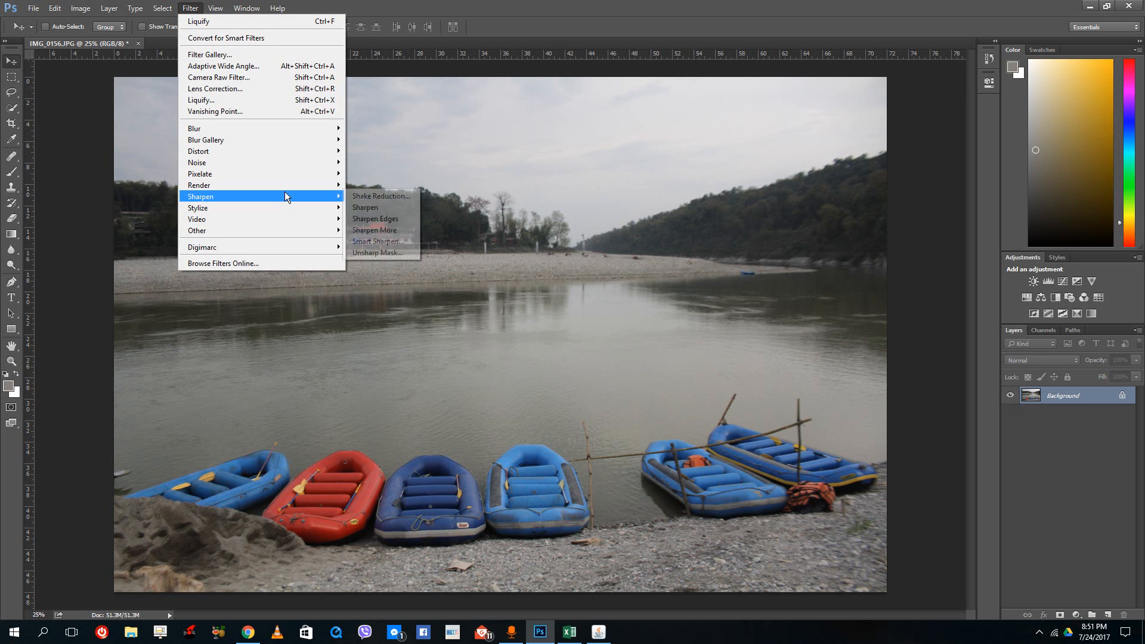
mouse_move(271, 131)
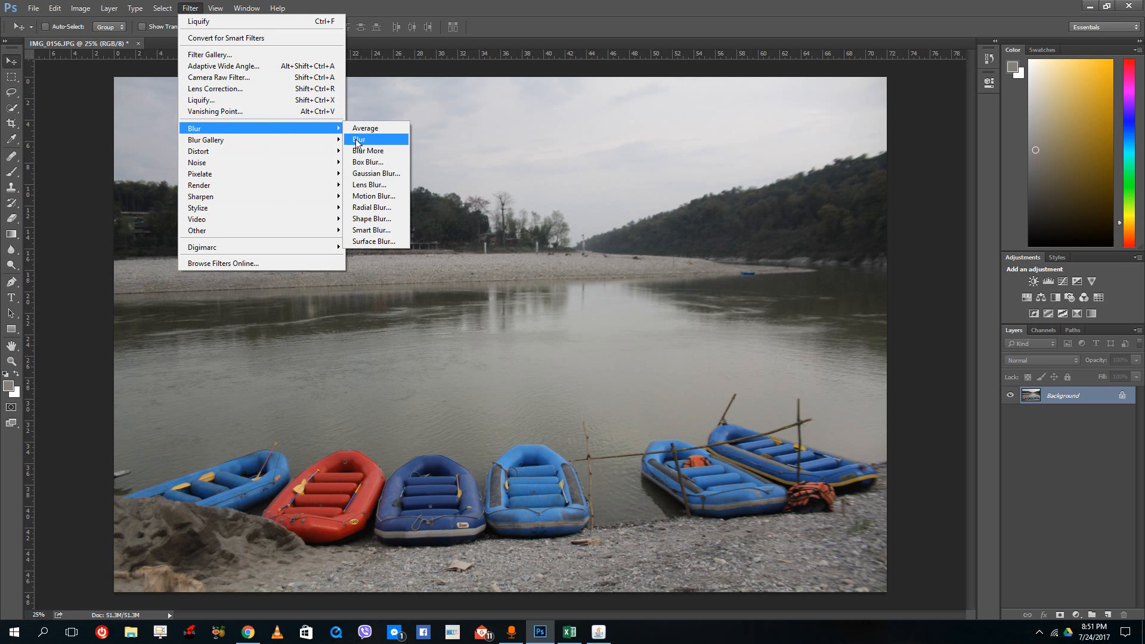
left_click(387, 196)
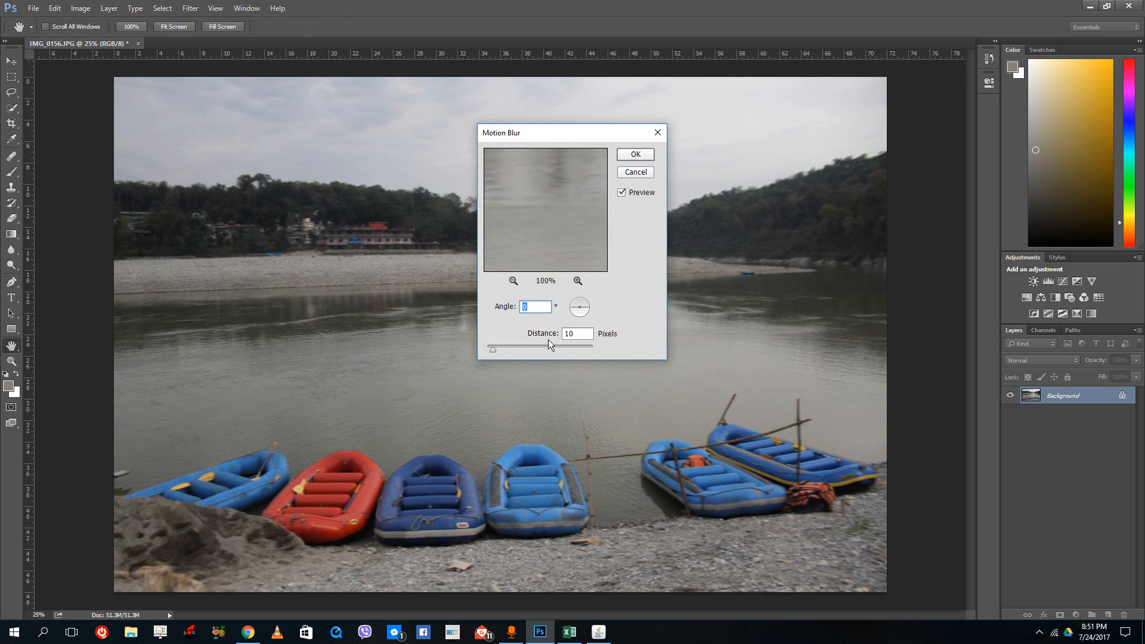
left_click_drag(492, 349, 532, 352)
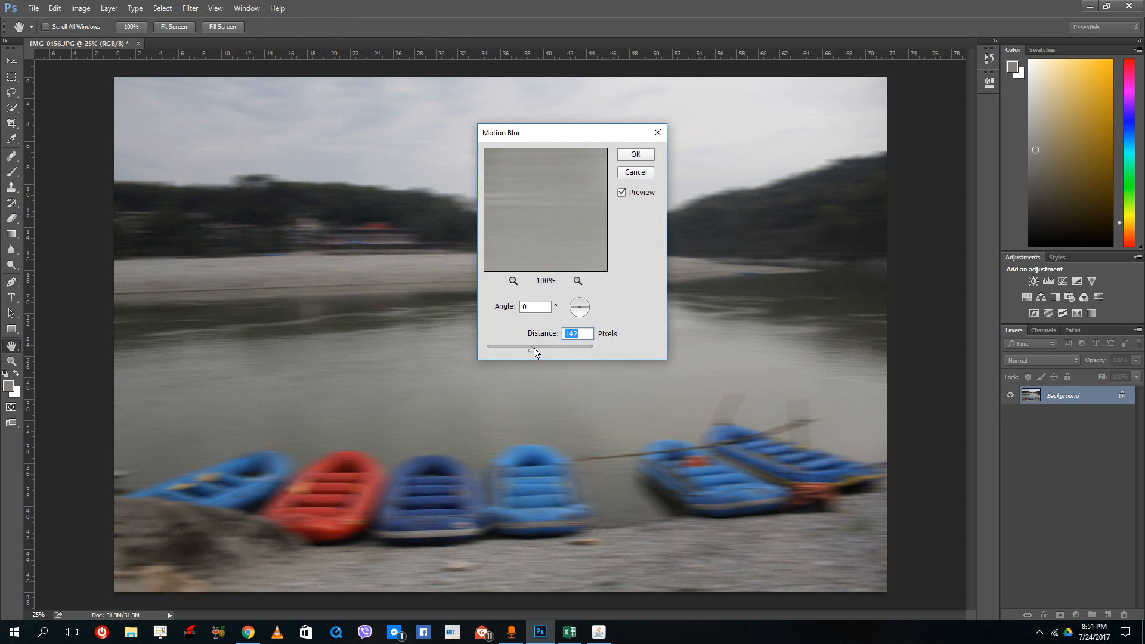
left_click(636, 172)
Sharpen the photo with the basic Sharpen filter, then with an Unsharp Mask at a greatly increased amount.
left_click(190, 7)
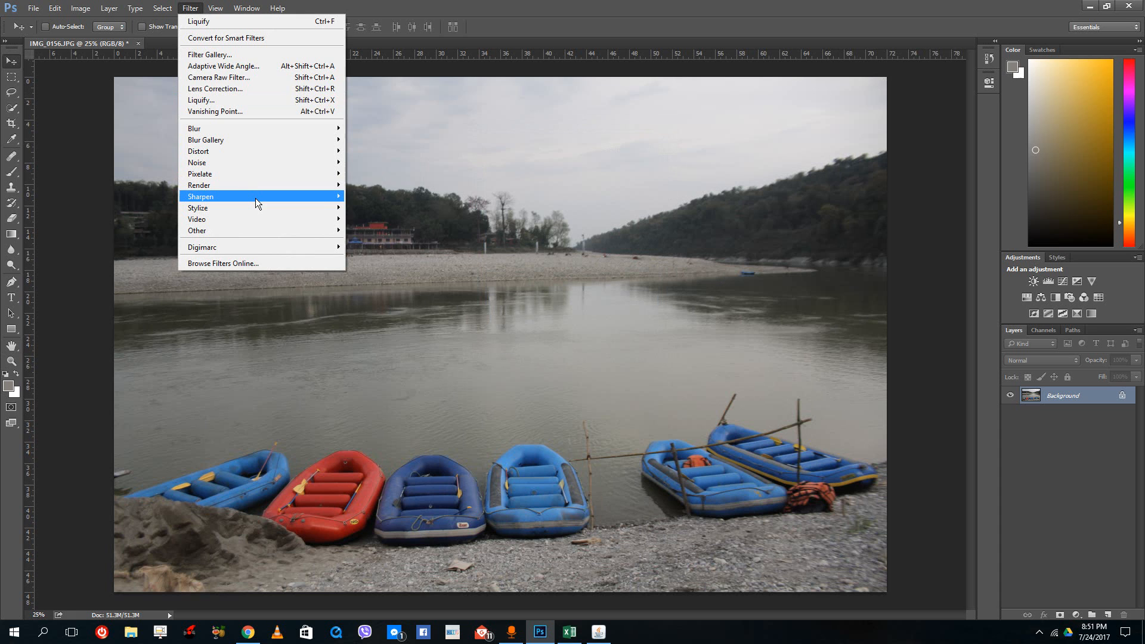
left_click(399, 221)
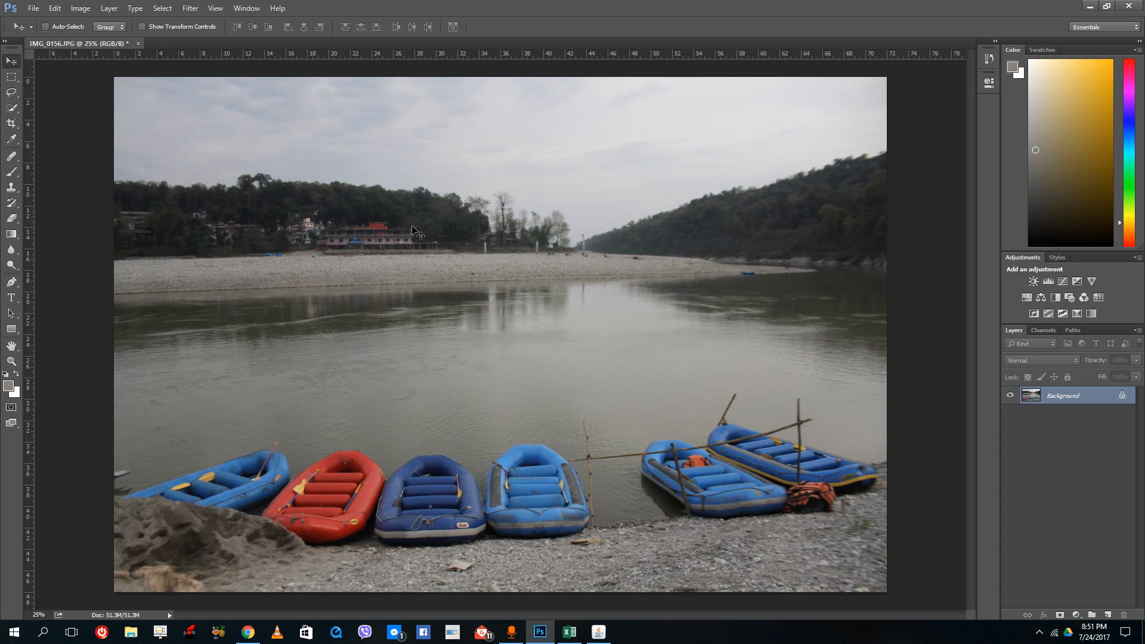
left_click(185, 9)
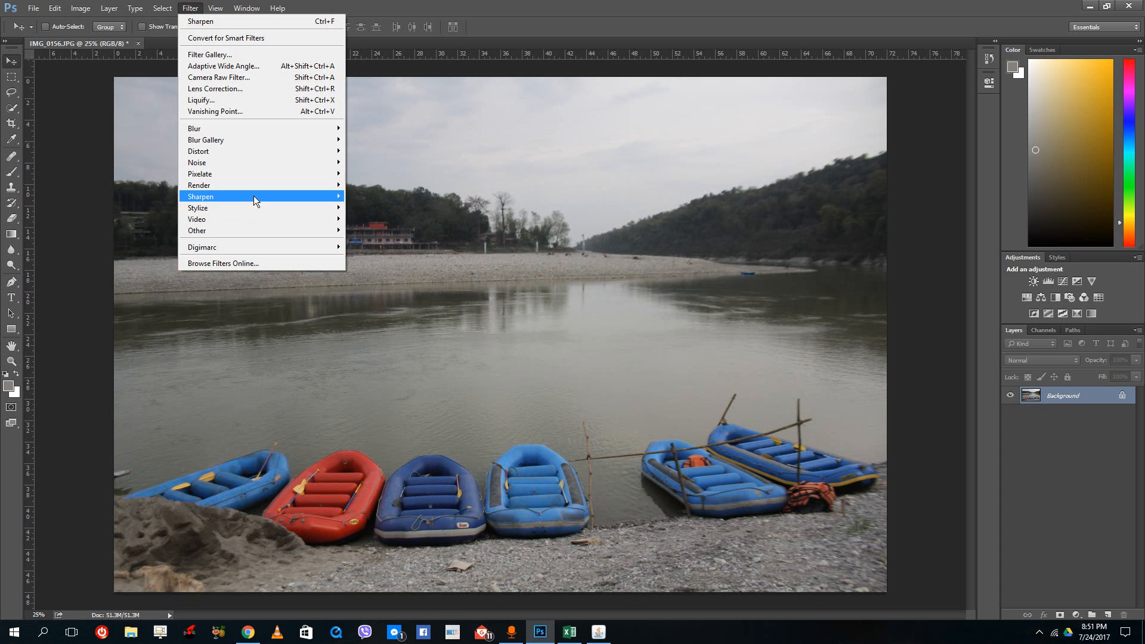
mouse_move(253, 196)
left_click(368, 253)
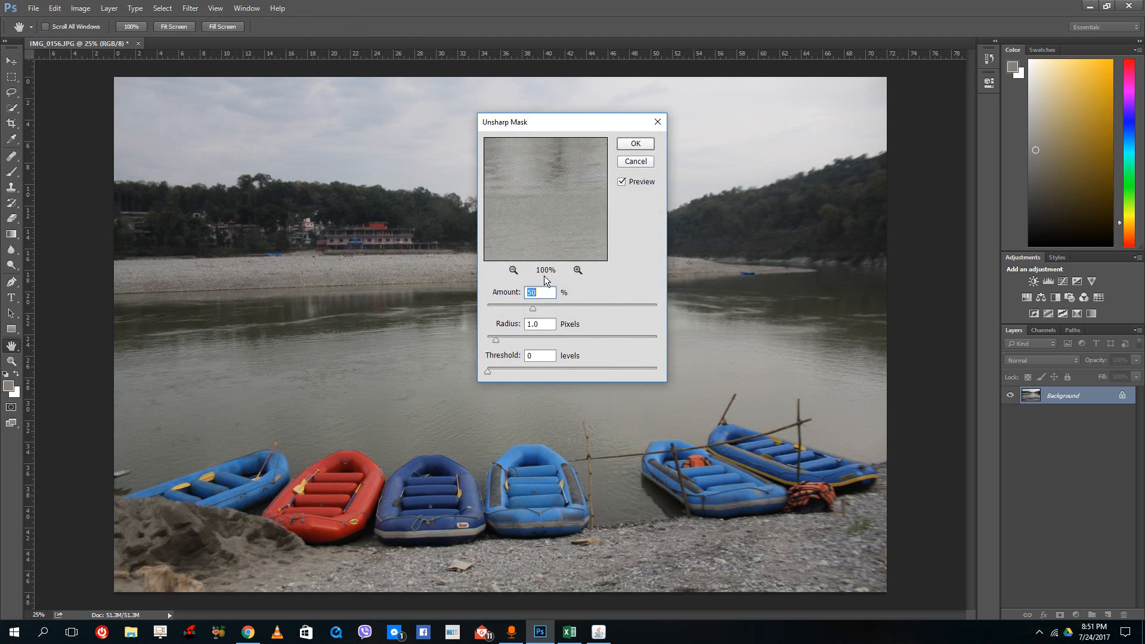
left_click_drag(560, 309, 654, 308)
left_click(636, 143)
Try the Displace distortion filter with its default settings, then cancel without choosing a displacement map.
left_click(198, 9)
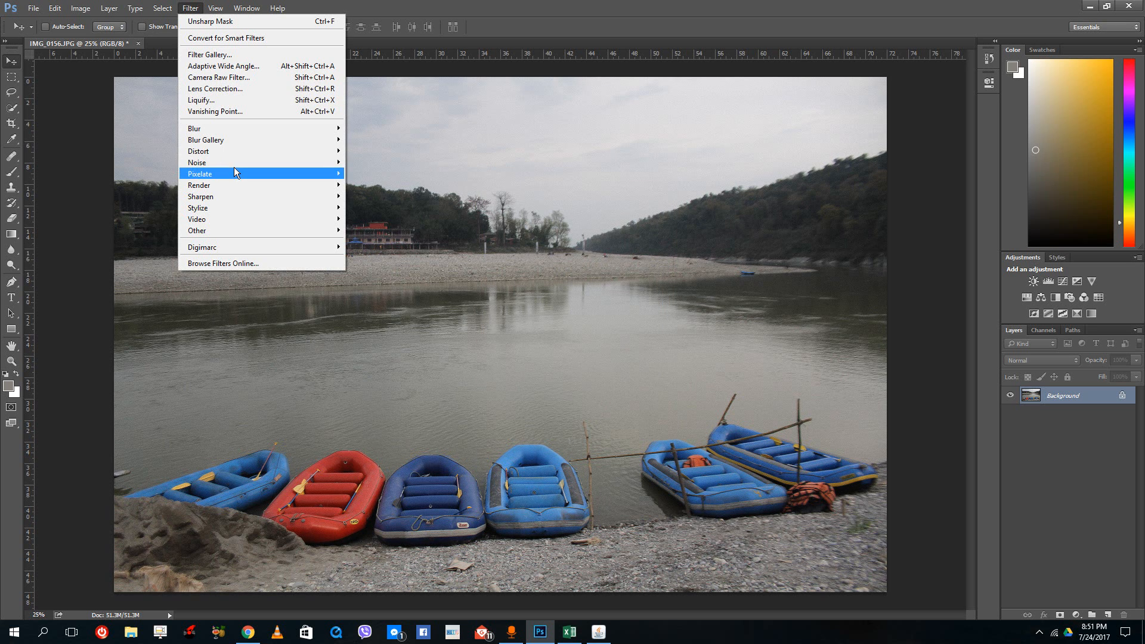
mouse_move(264, 149)
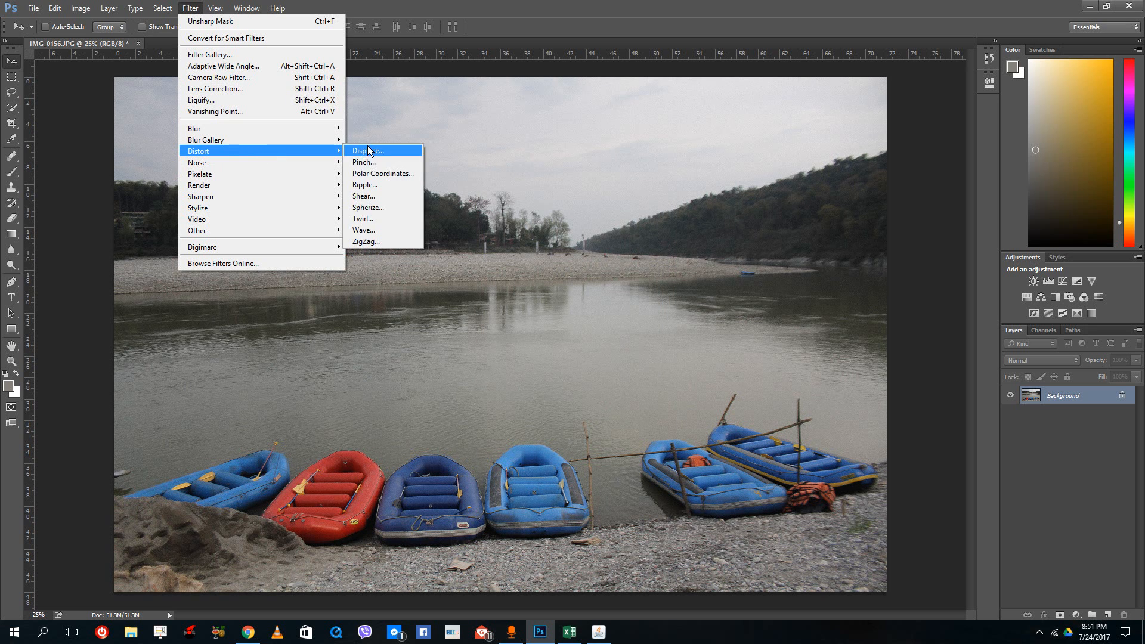
left_click(378, 150)
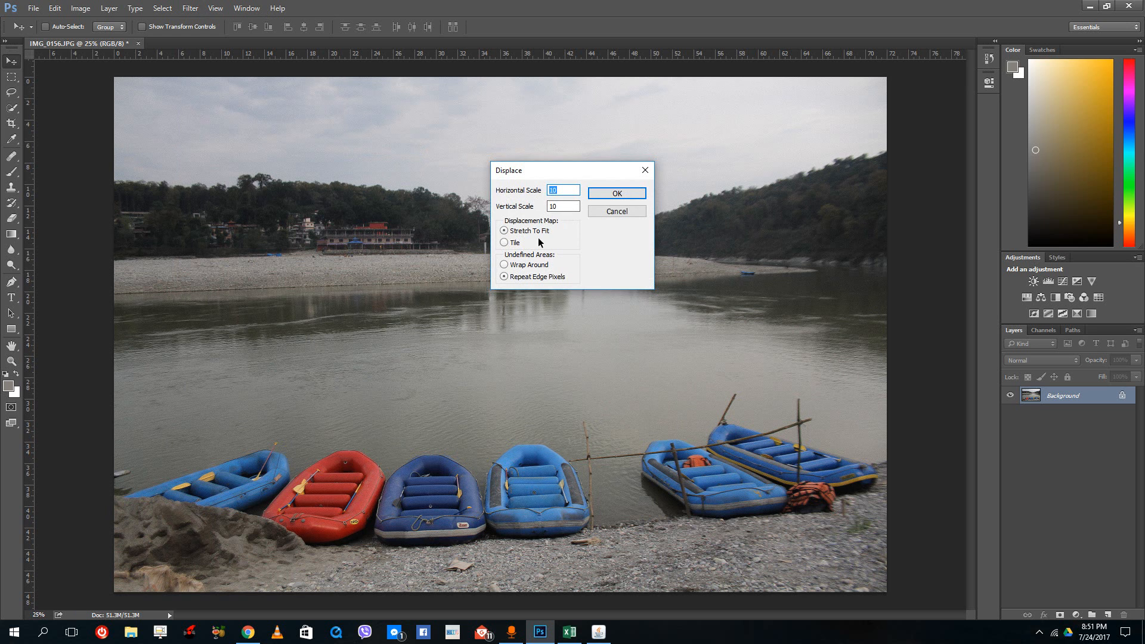
left_click(614, 193)
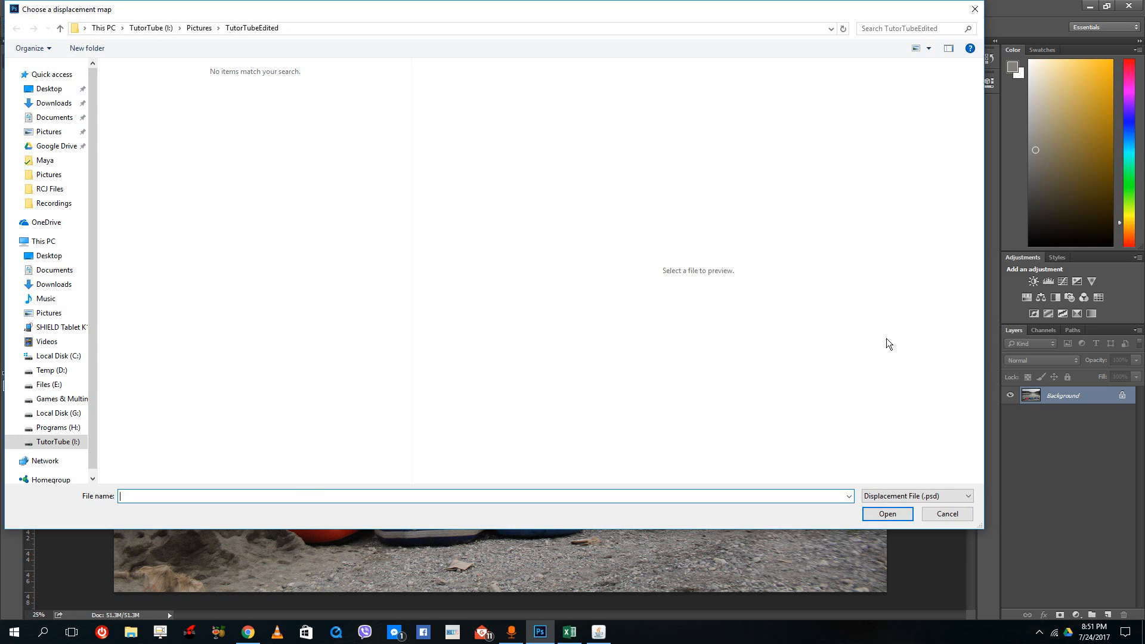
left_click(948, 514)
Apply the Facet pixelate filter to the photo.
left_click(189, 10)
mouse_move(257, 174)
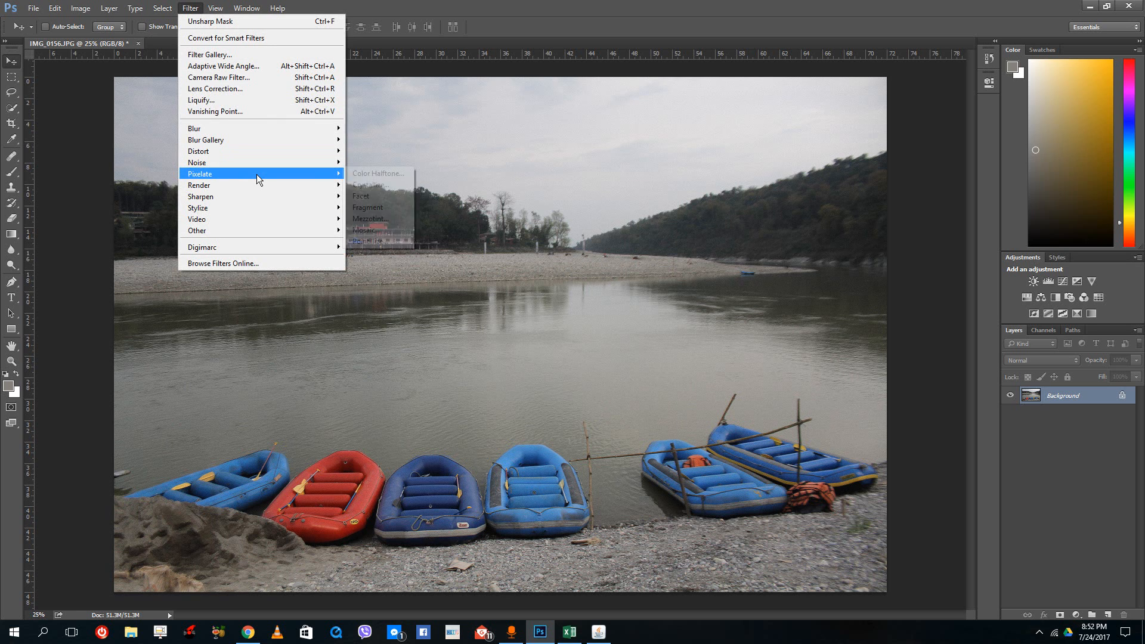
left_click(369, 195)
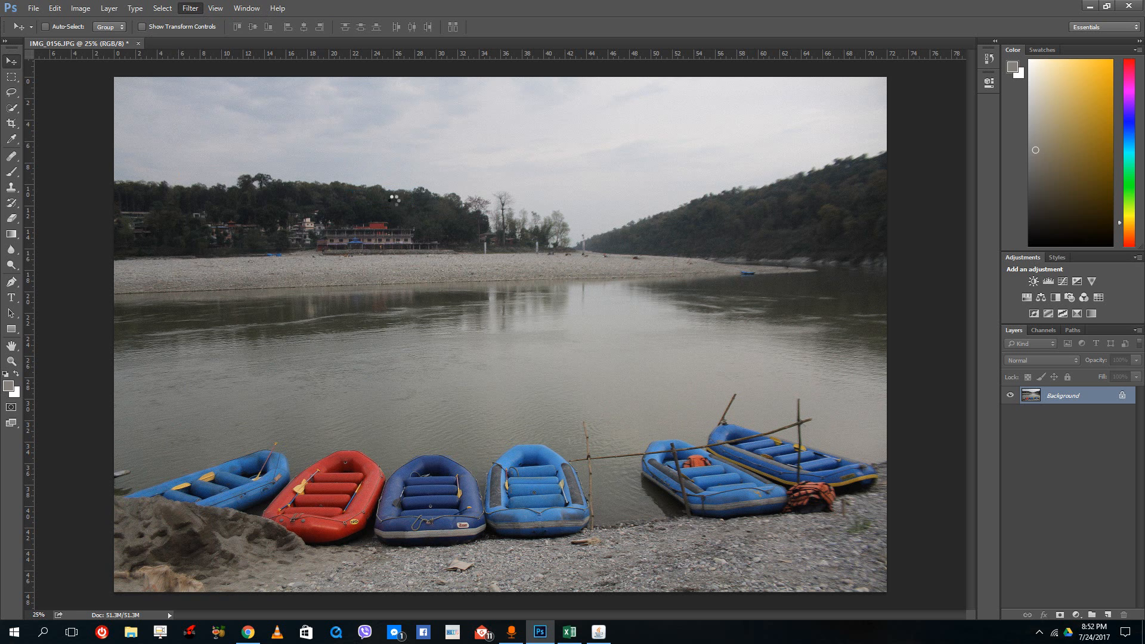
Try the Find Edges stylize filter on the photo, then undo it.
left_click(219, 8)
mouse_move(190, 8)
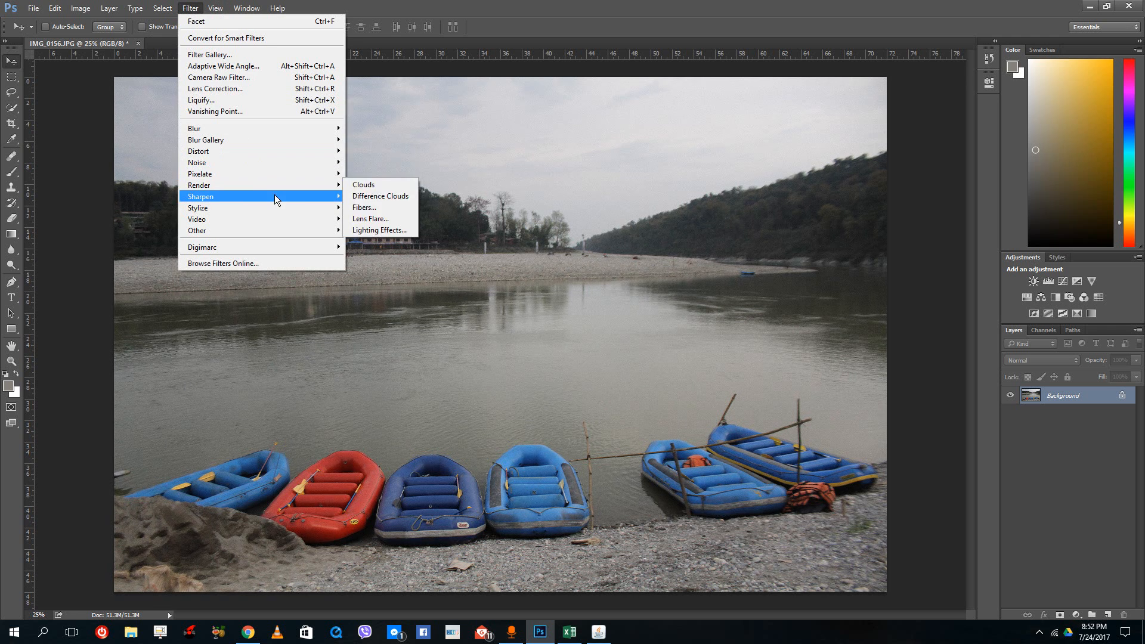
mouse_move(270, 207)
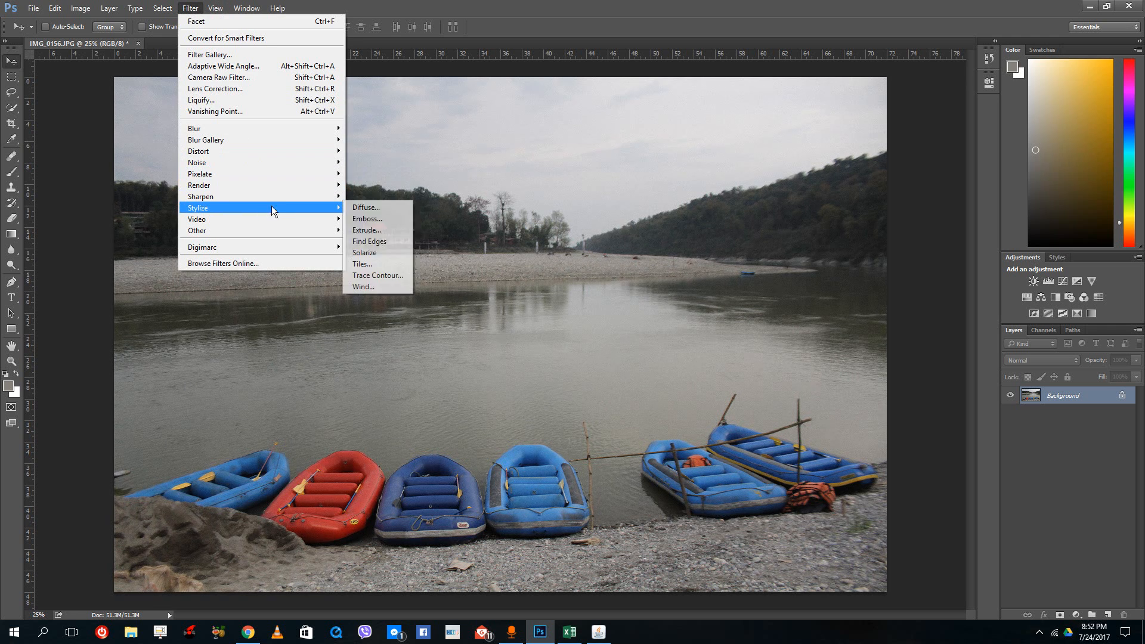
left_click(383, 241)
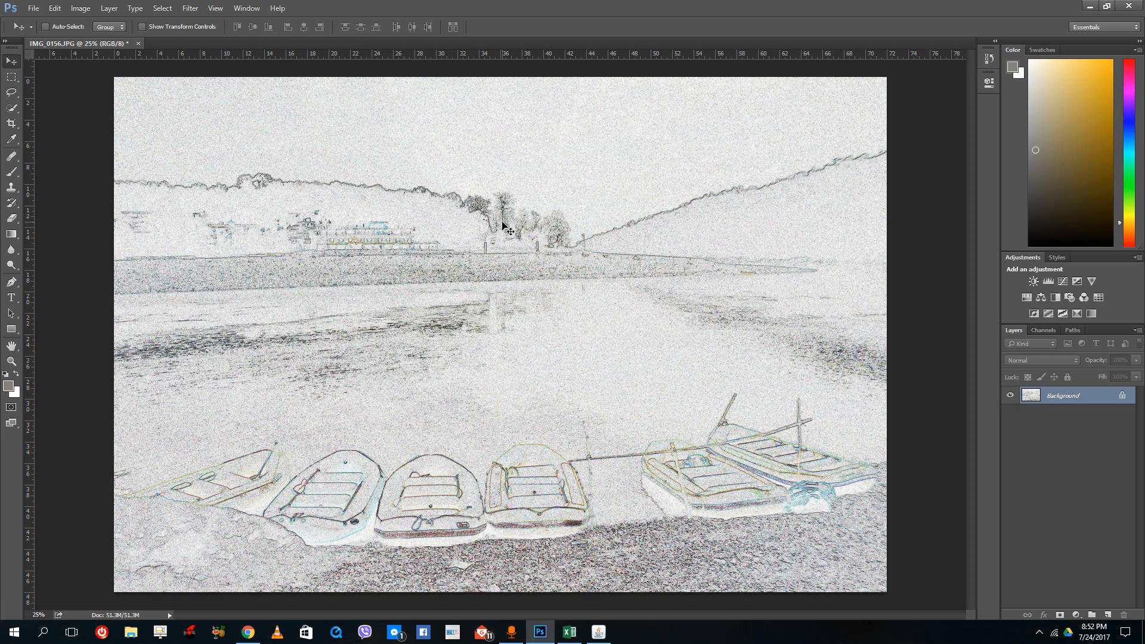
key("ctrl+z")
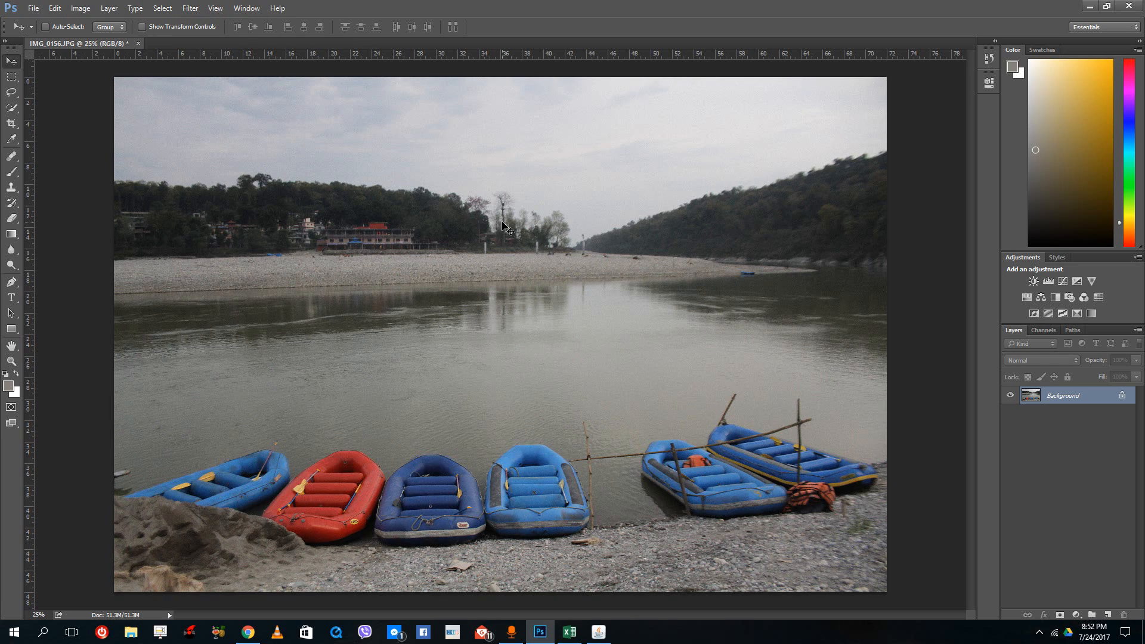
Preview the artistic Film Grain effect on the whole photo in the Filter Gallery, with Grain 11 and Highlight Area 9.
left_click(215, 8)
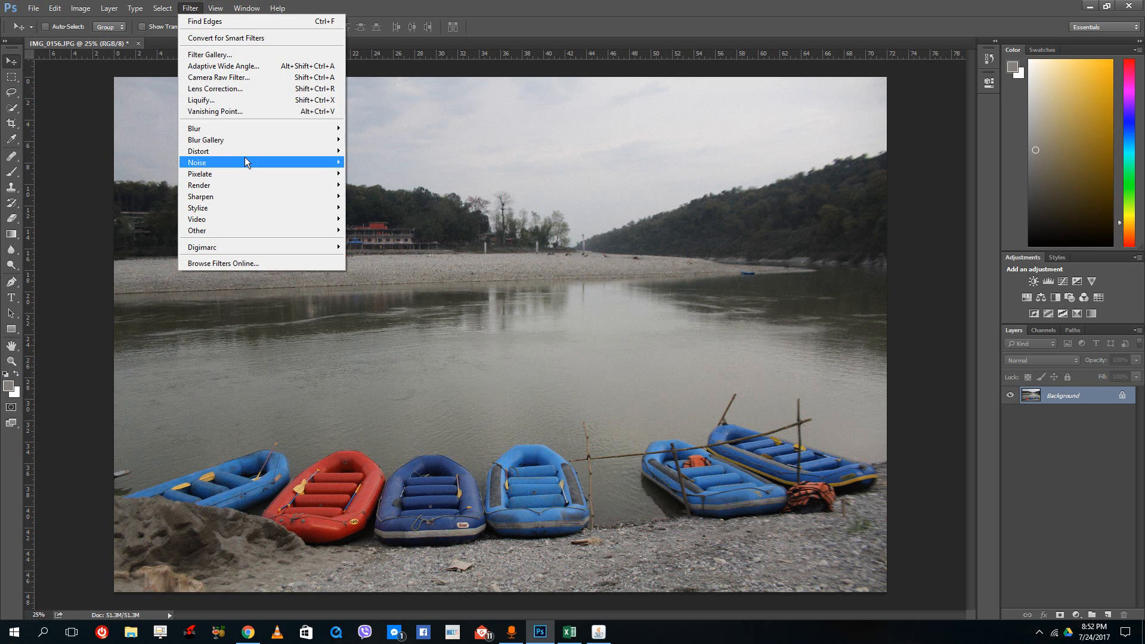
mouse_move(247, 162)
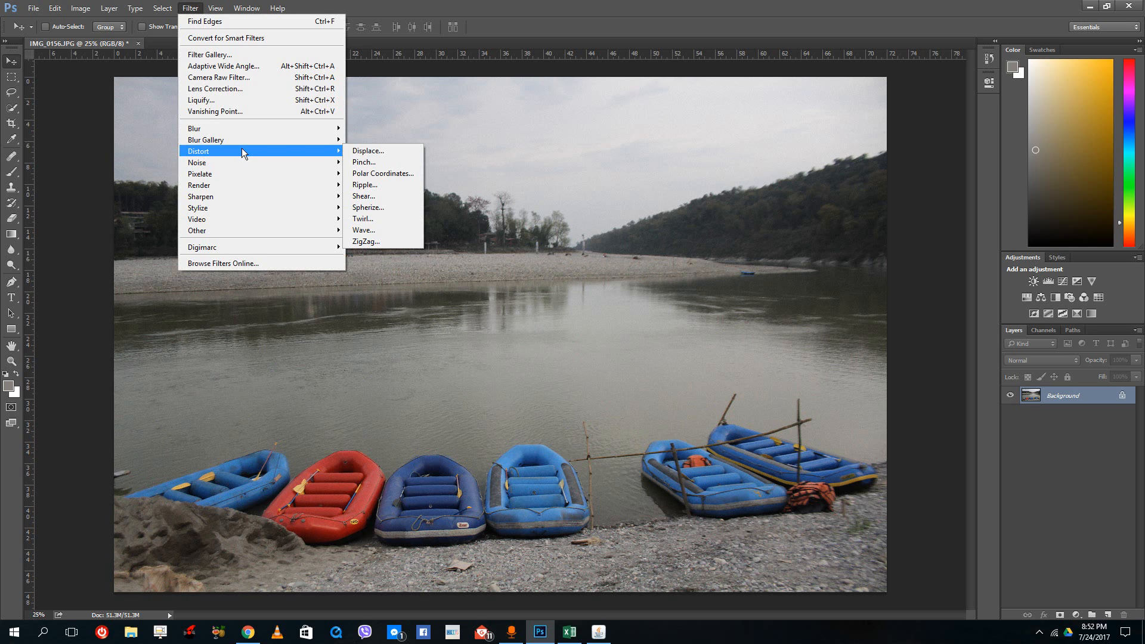
left_click(223, 54)
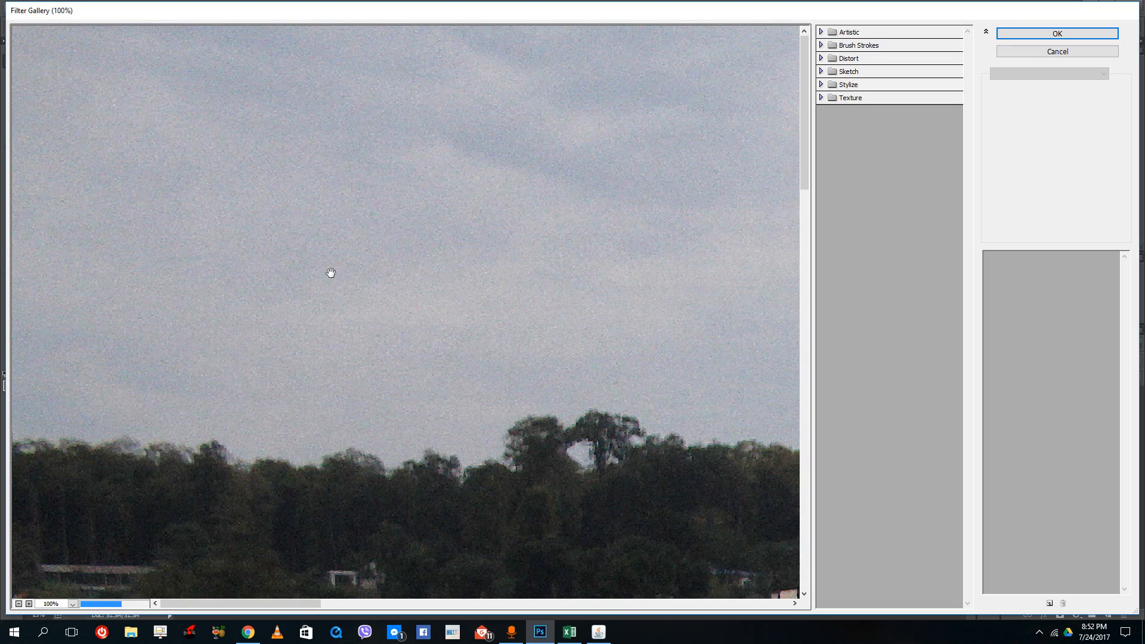
left_click(19, 604)
left_click(19, 605)
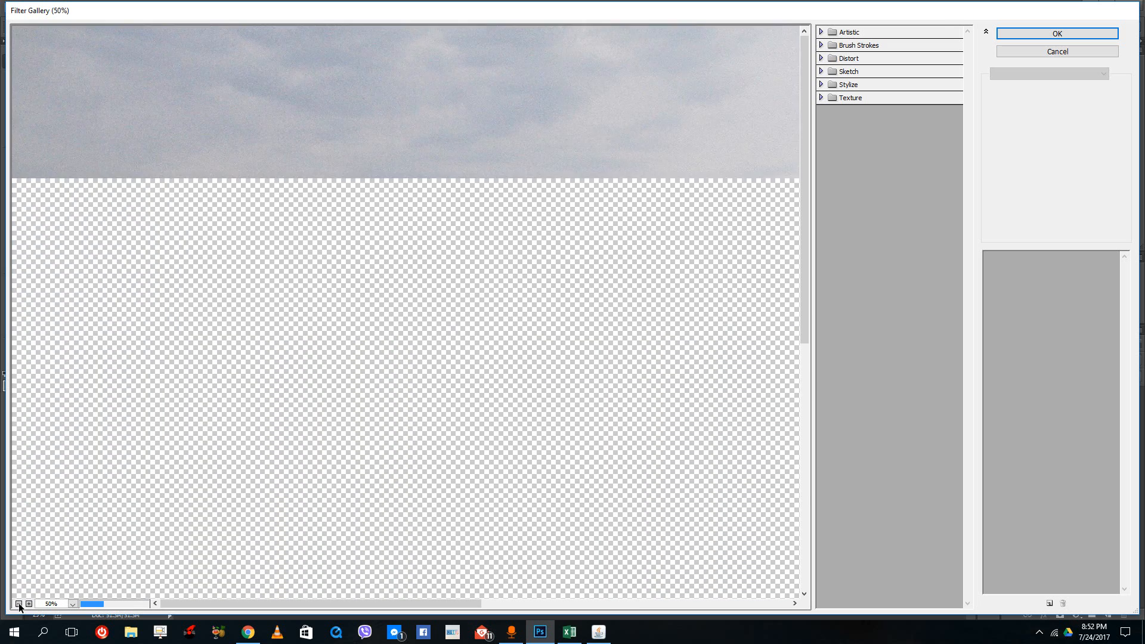
left_click(19, 605)
left_click(19, 605)
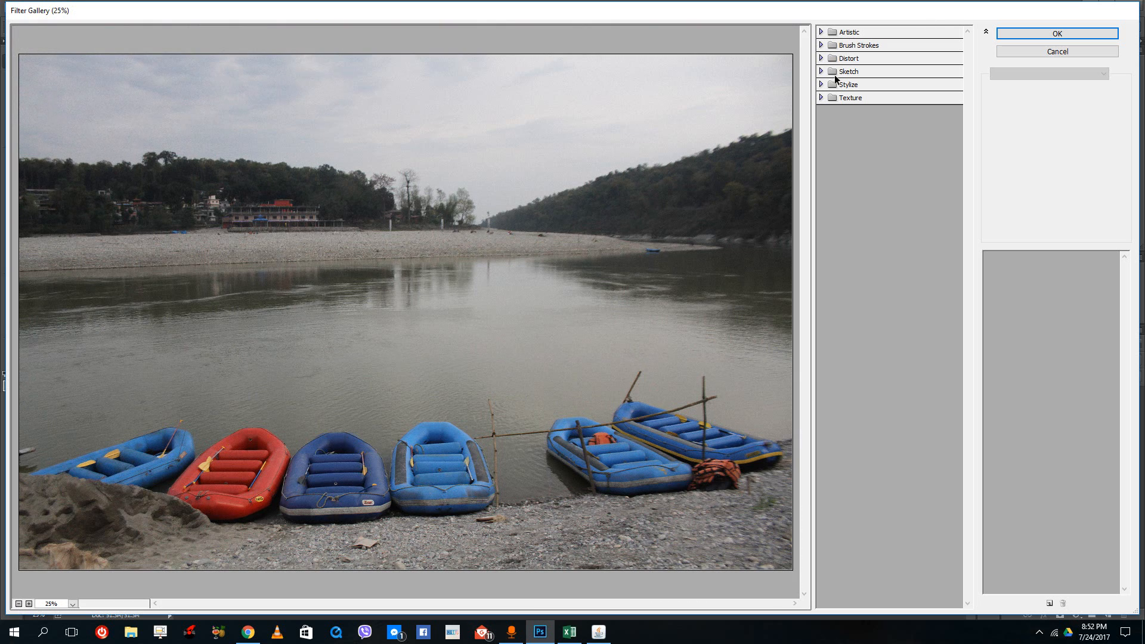
left_click(823, 32)
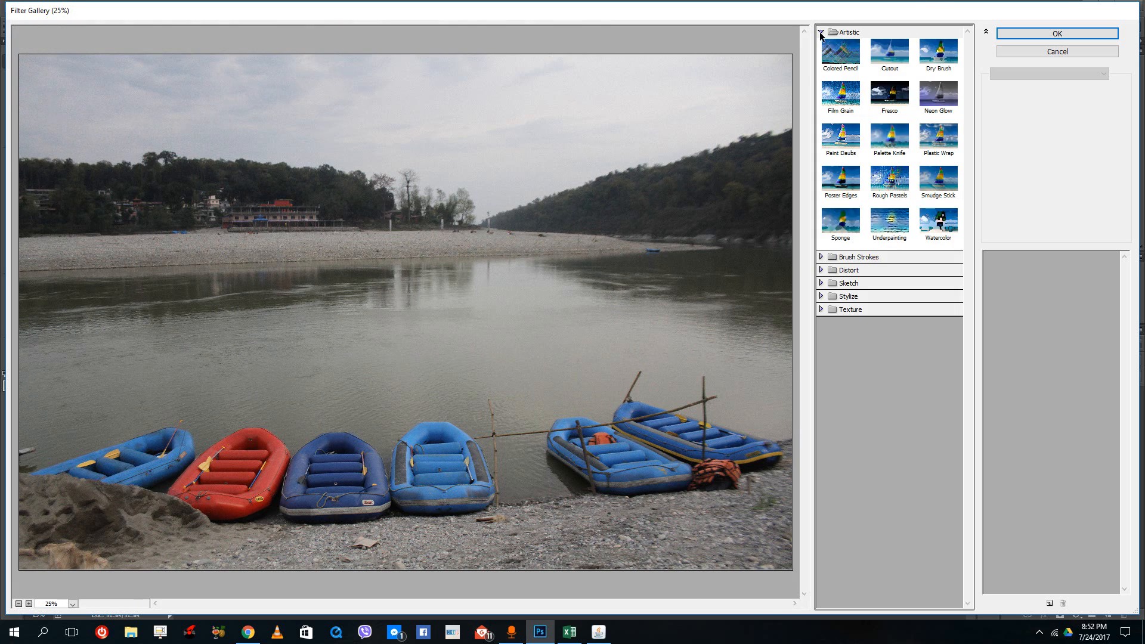
left_click(852, 102)
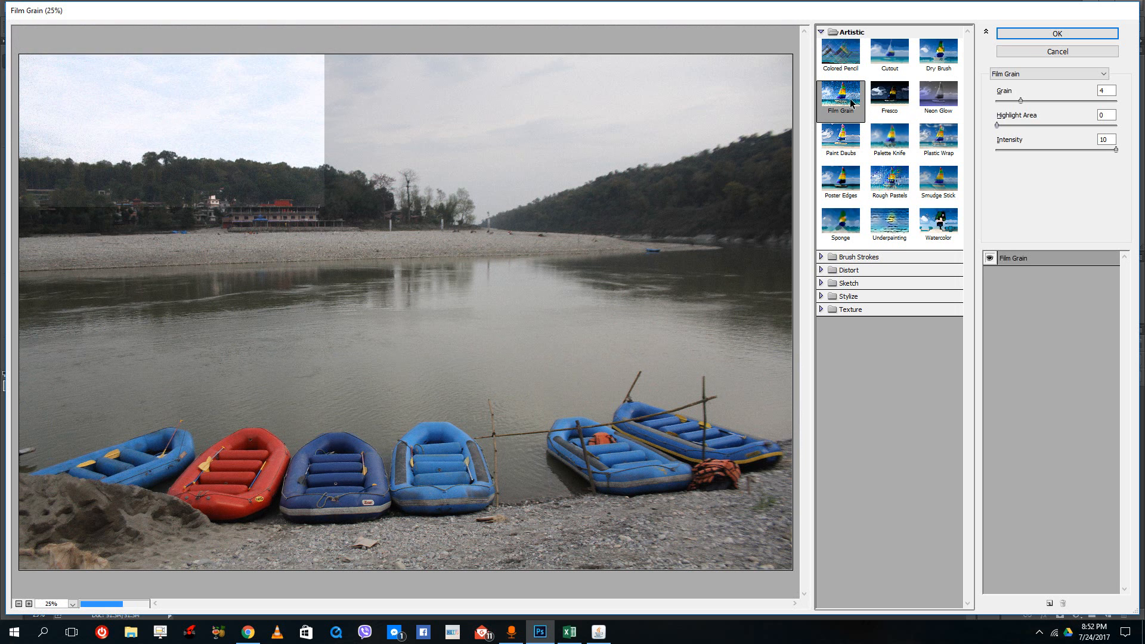
left_click_drag(1033, 102, 1049, 125)
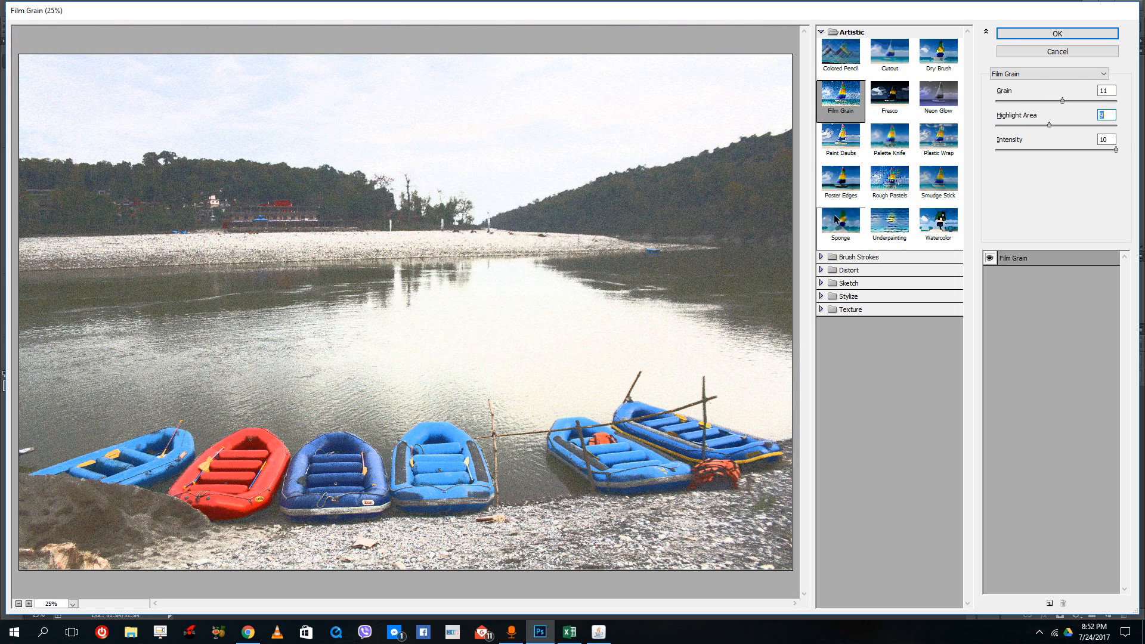
Preview the Note Paper, Glowing Edges and Craquelure effects in turn, then leave the Filter Gallery without applying any.
left_click(822, 283)
left_click(889, 386)
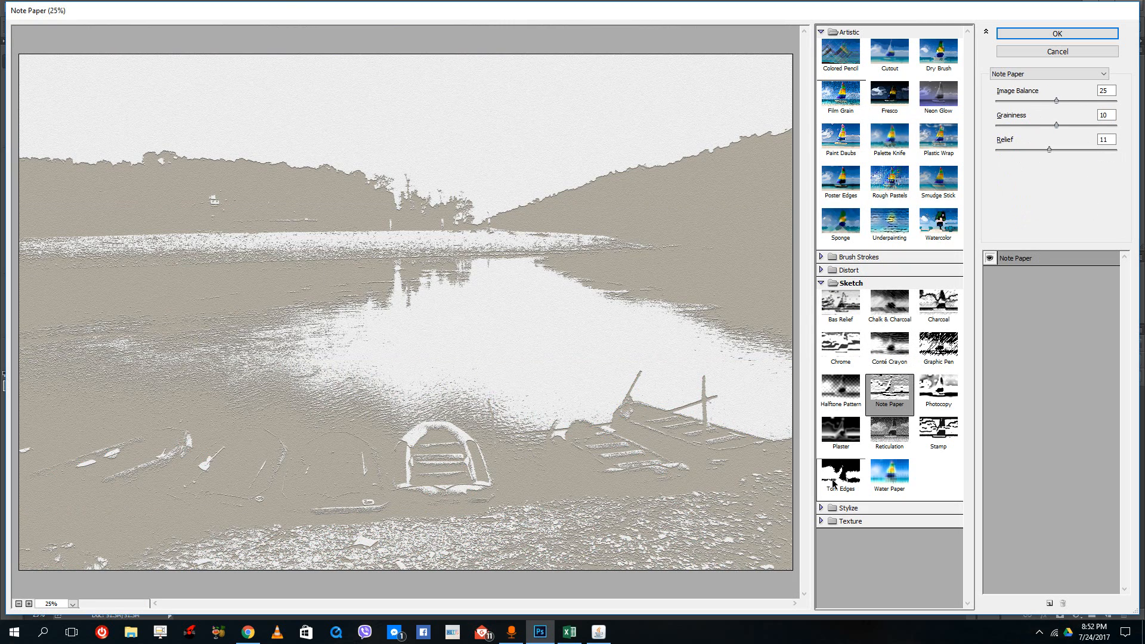
left_click(823, 508)
left_click(843, 527)
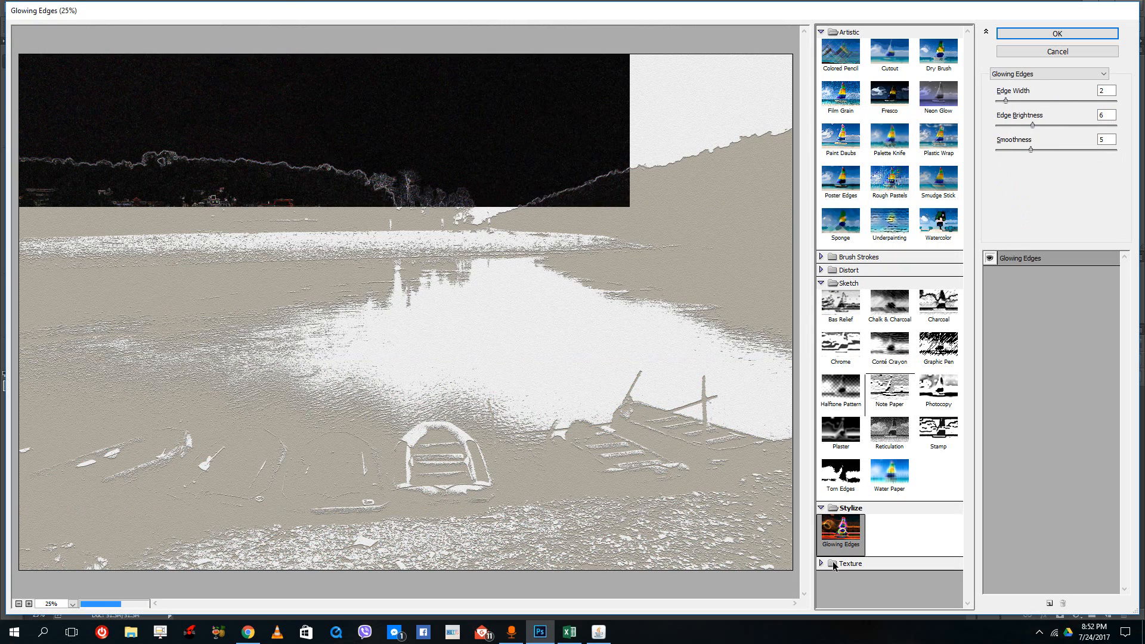
left_click(821, 564)
left_click(840, 580)
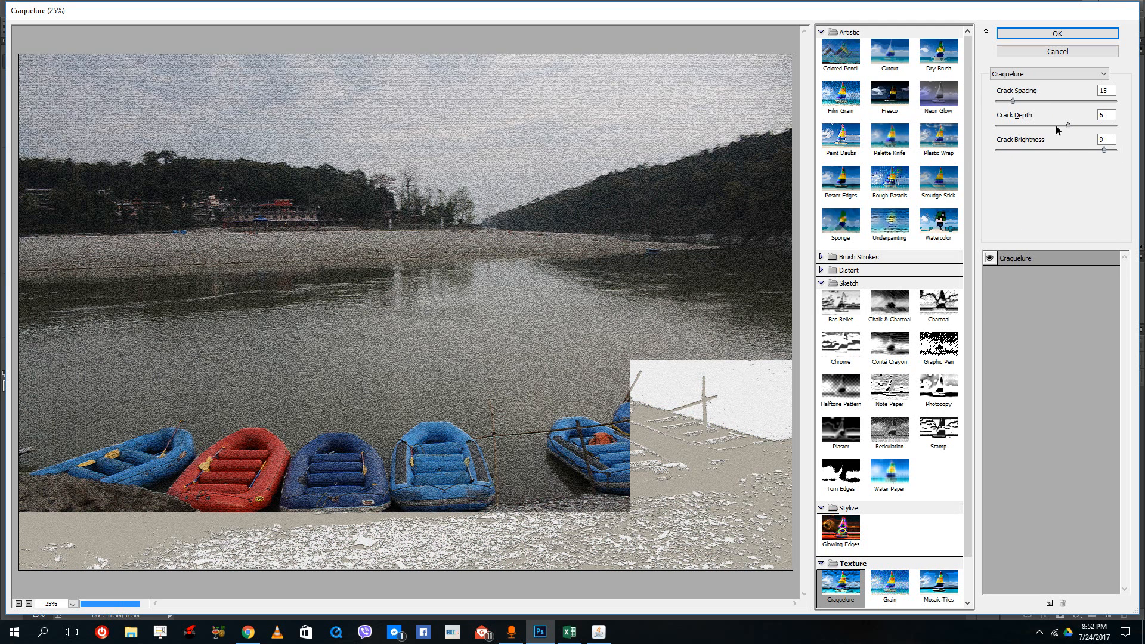
left_click(1032, 49)
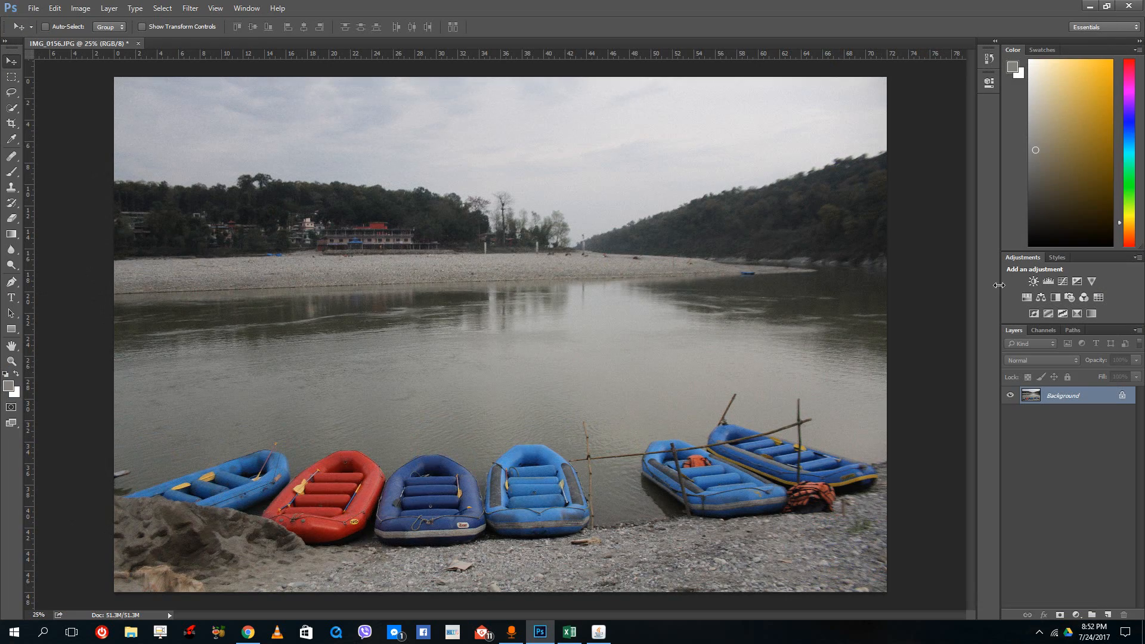
Duplicate the Background layer, keeping the default name.
right_click(1069, 398)
left_click(1048, 423)
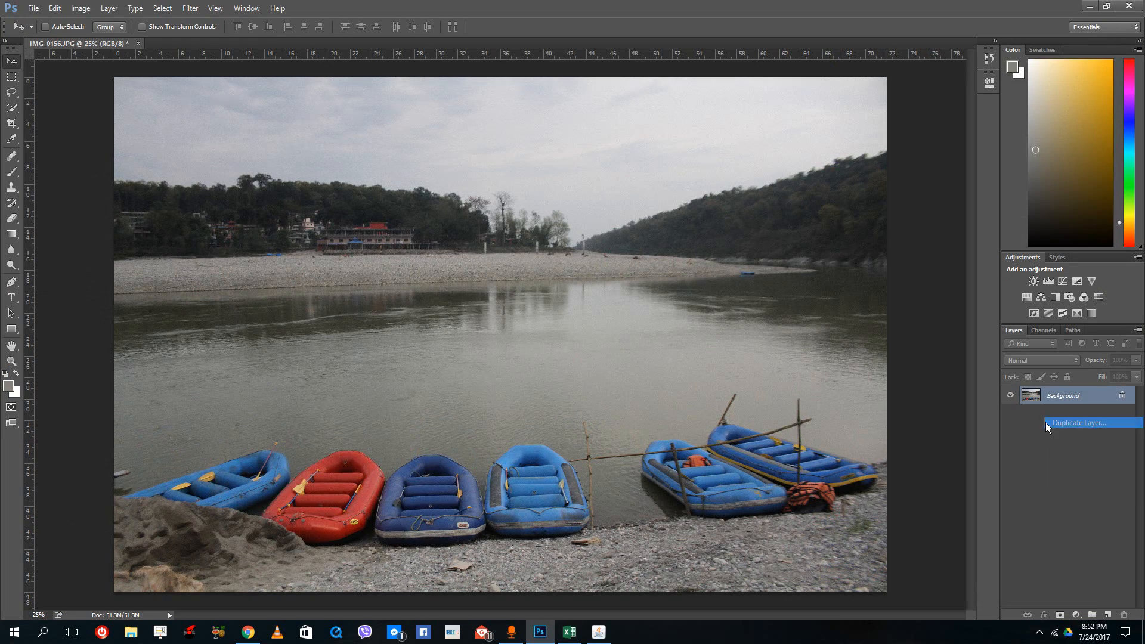
left_click(666, 196)
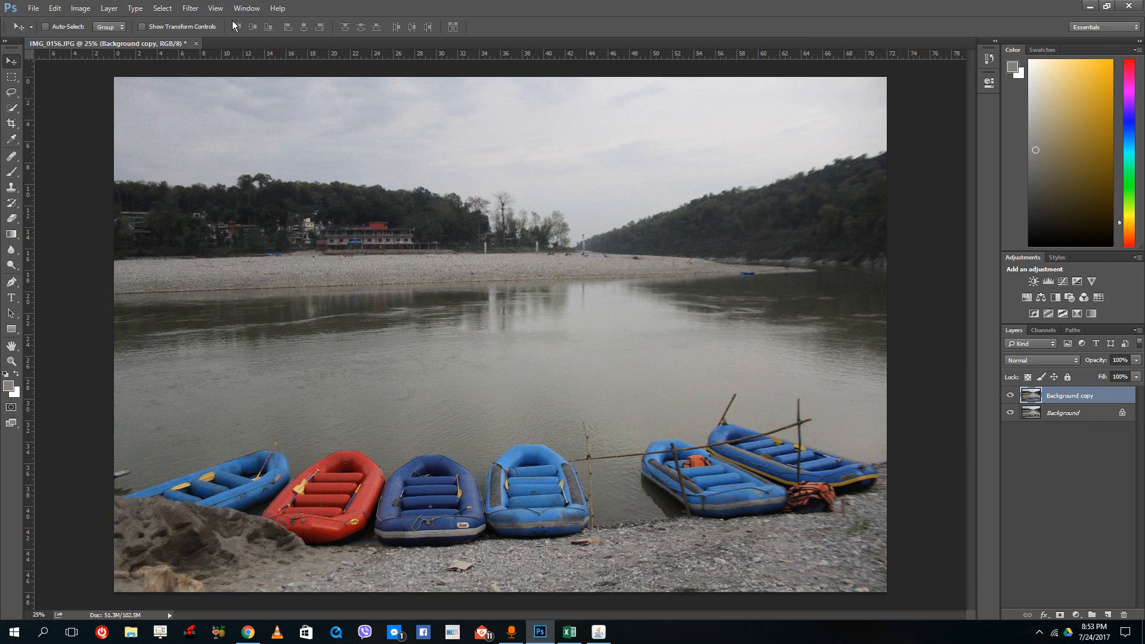
Open the Filter Gallery on the Background copy layer with the whole photo in preview, and expand the Stylize, Texture and Sketch effects.
left_click(189, 10)
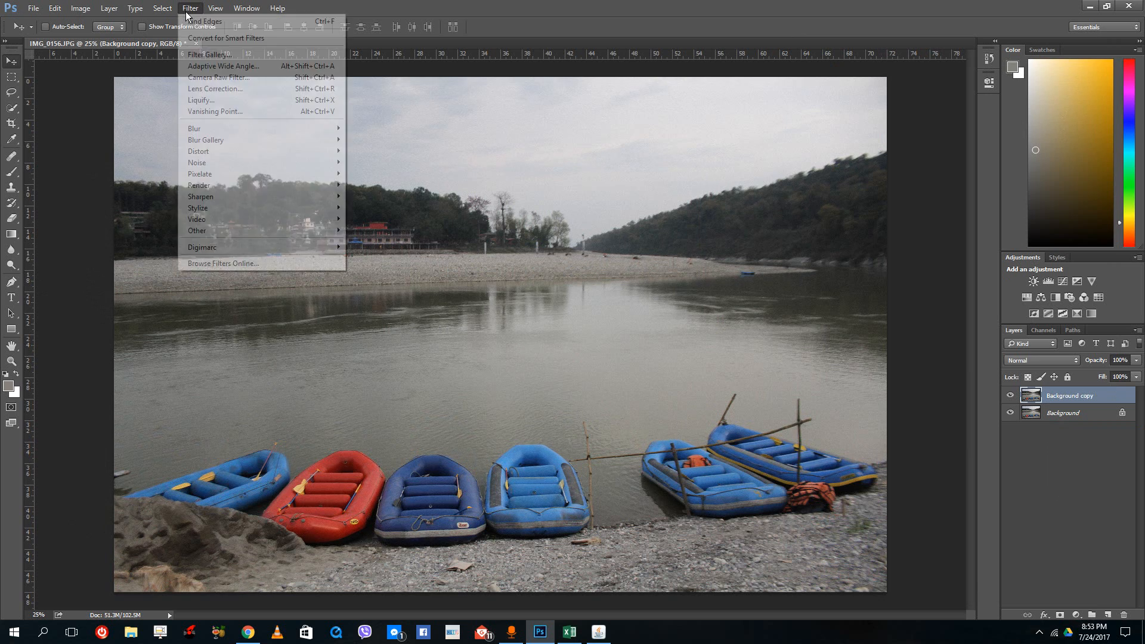
left_click(231, 55)
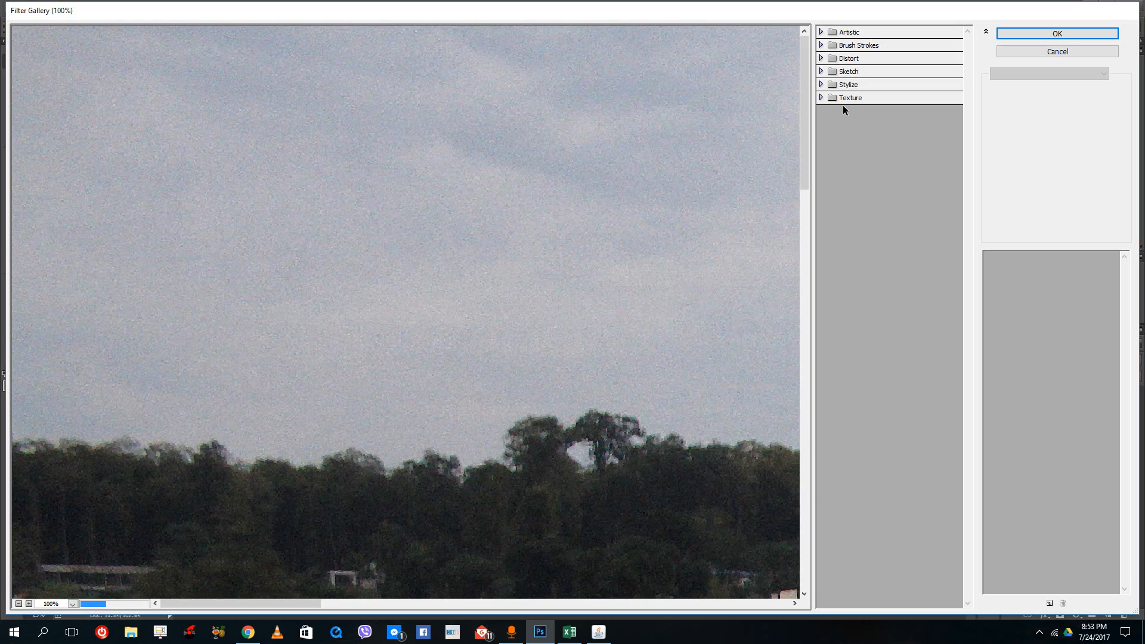
left_click(19, 605)
left_click(20, 605)
left_click(20, 605)
left_click(19, 605)
left_click(19, 605)
left_click(833, 85)
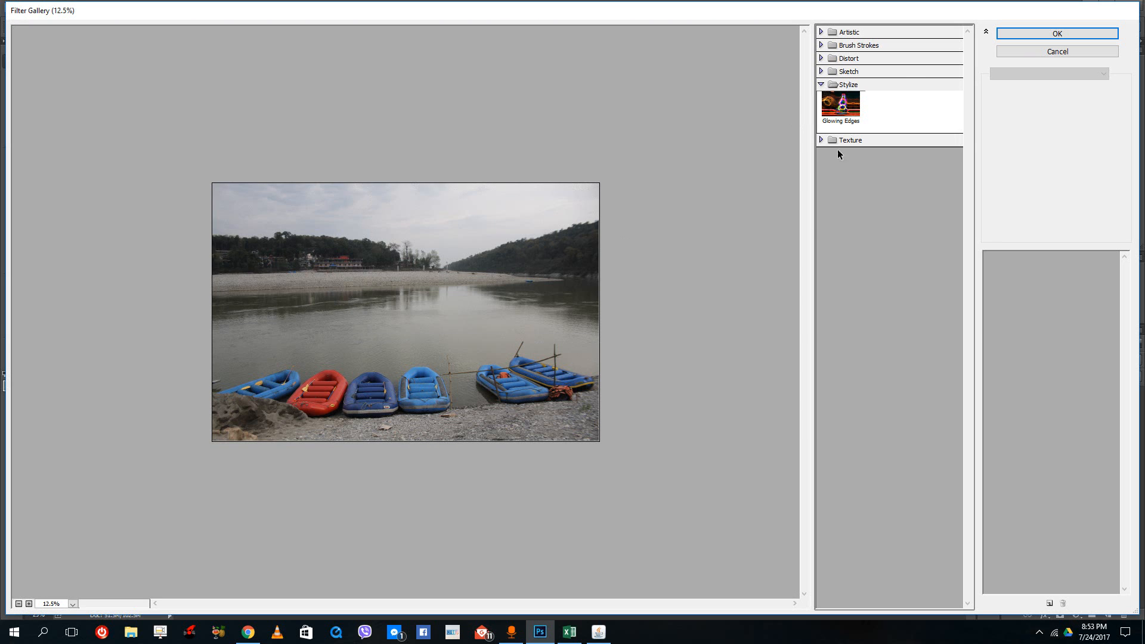
left_click(822, 141)
left_click(821, 72)
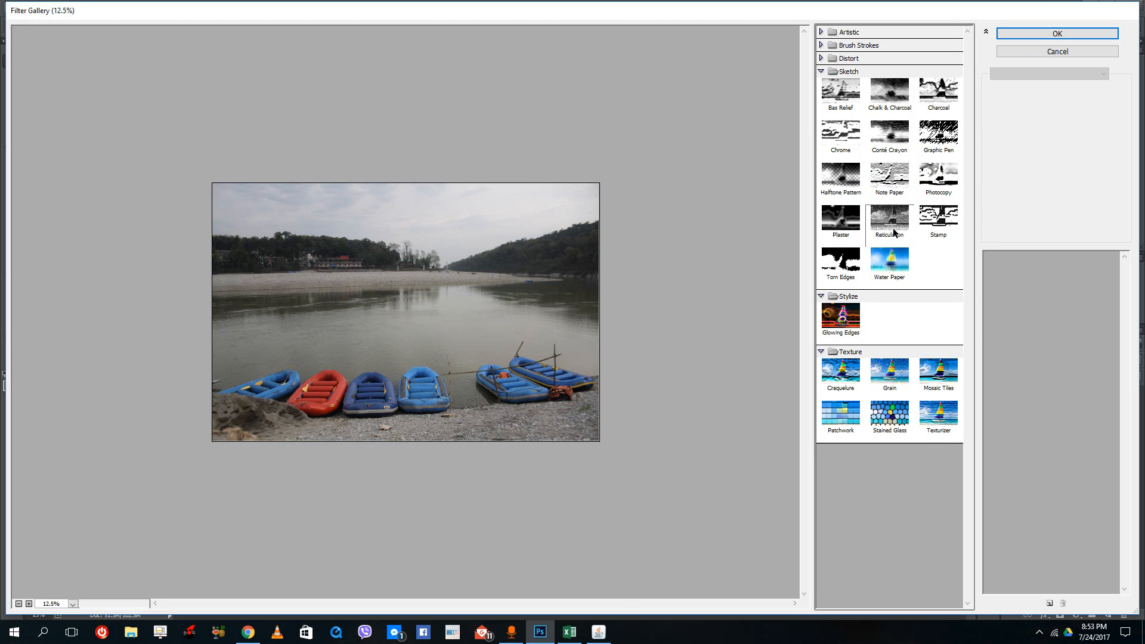
Apply the Halftone Pattern sketch effect with Size 10, Contrast 25 and the Dot pattern type to the duplicated layer.
left_click(842, 173)
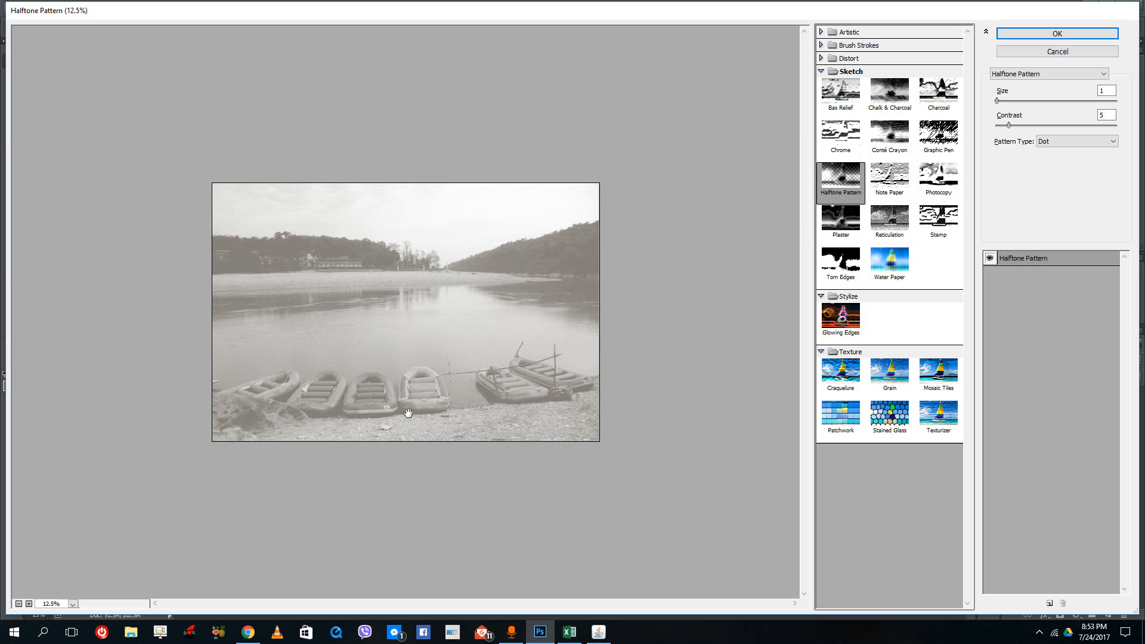
left_click(29, 605)
left_click(29, 605)
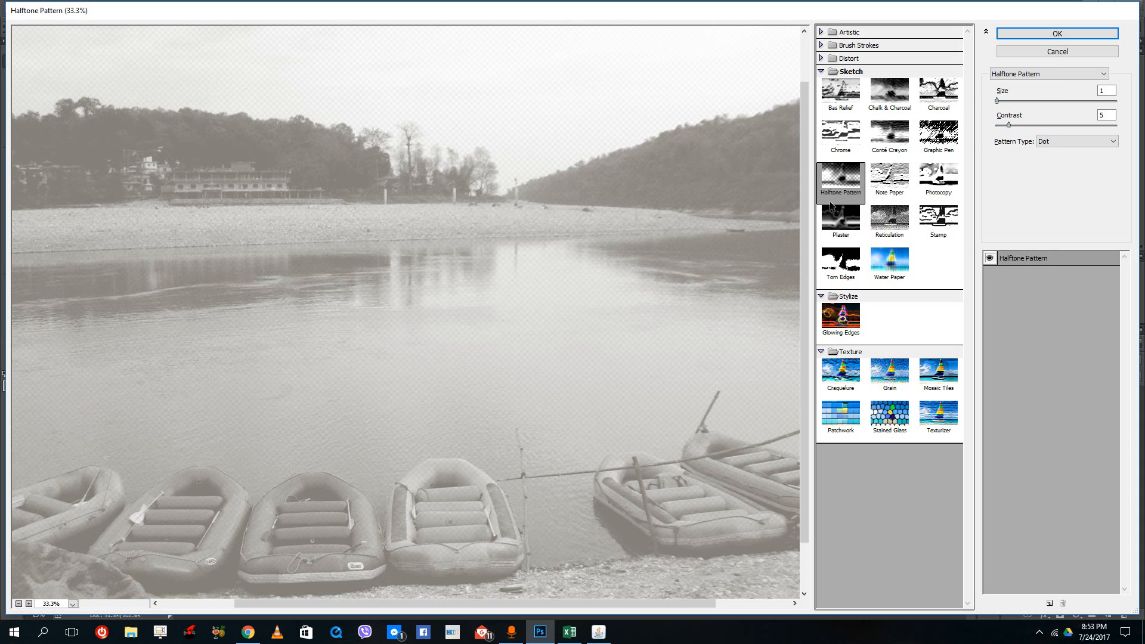
left_click_drag(1015, 100, 1091, 100)
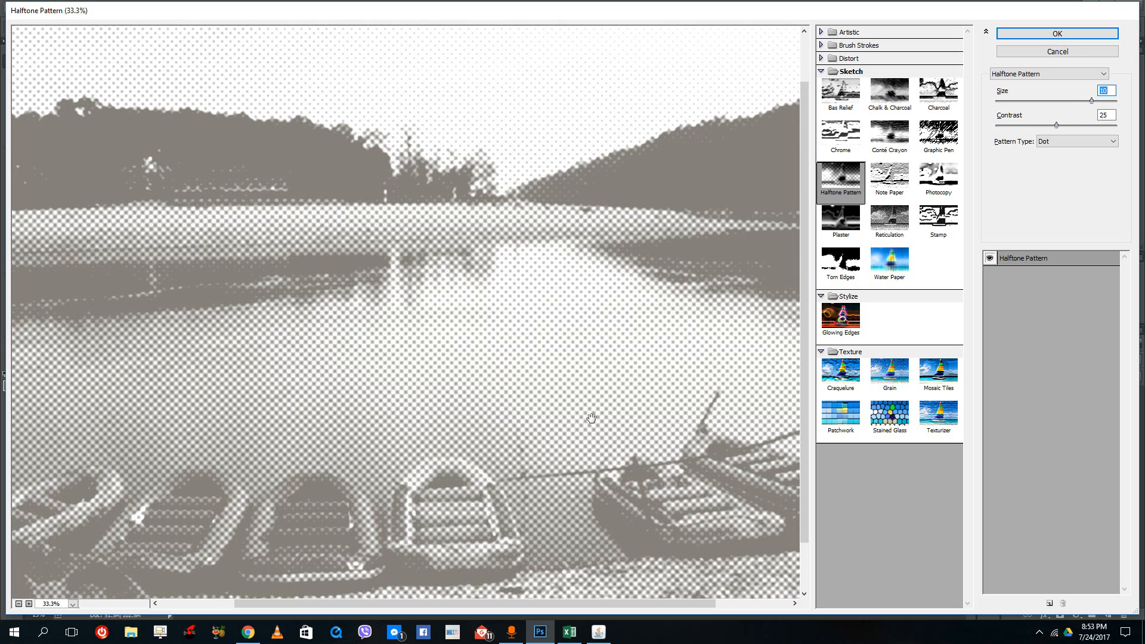
left_click(1029, 38)
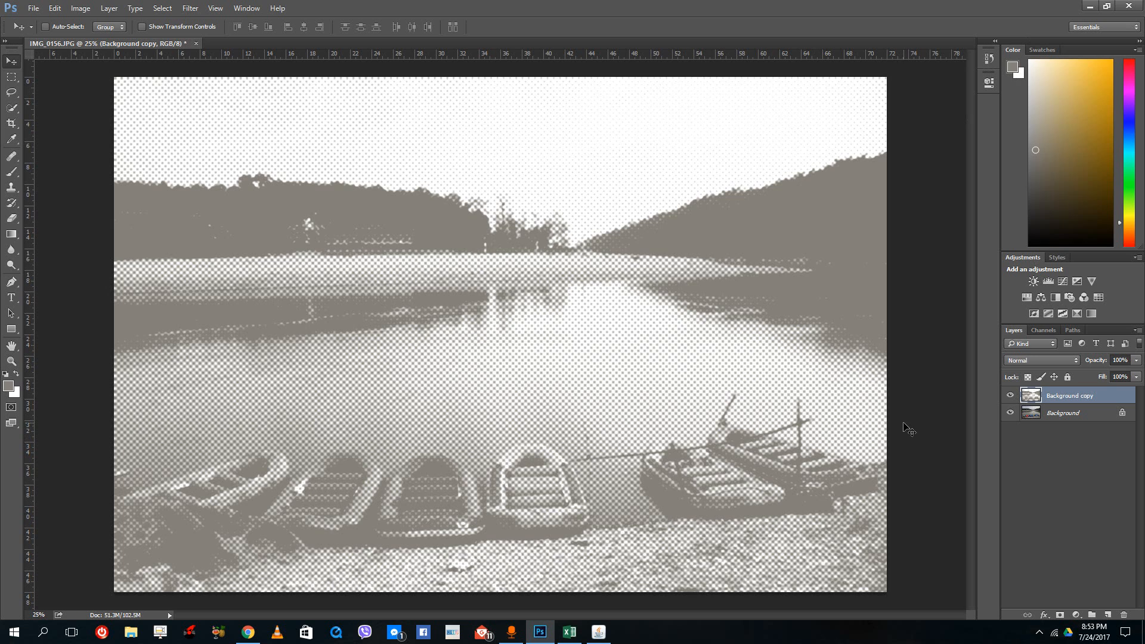
Try the Multiply blend mode on the Background copy layer to combine the halftone with the original photo.
left_click(1049, 416)
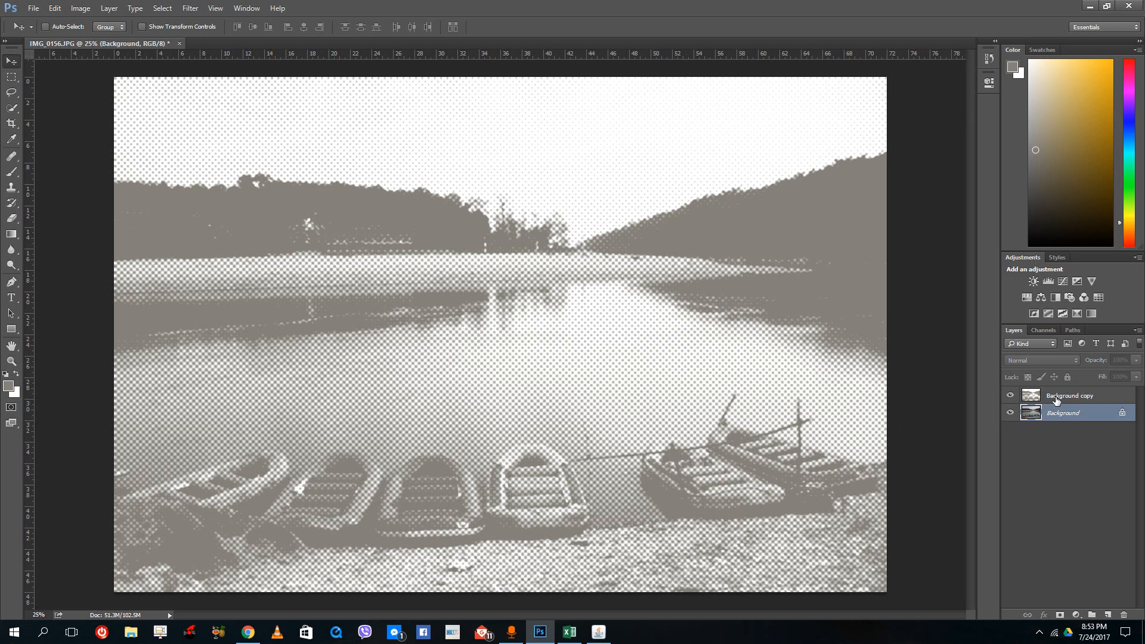
left_click(1057, 399)
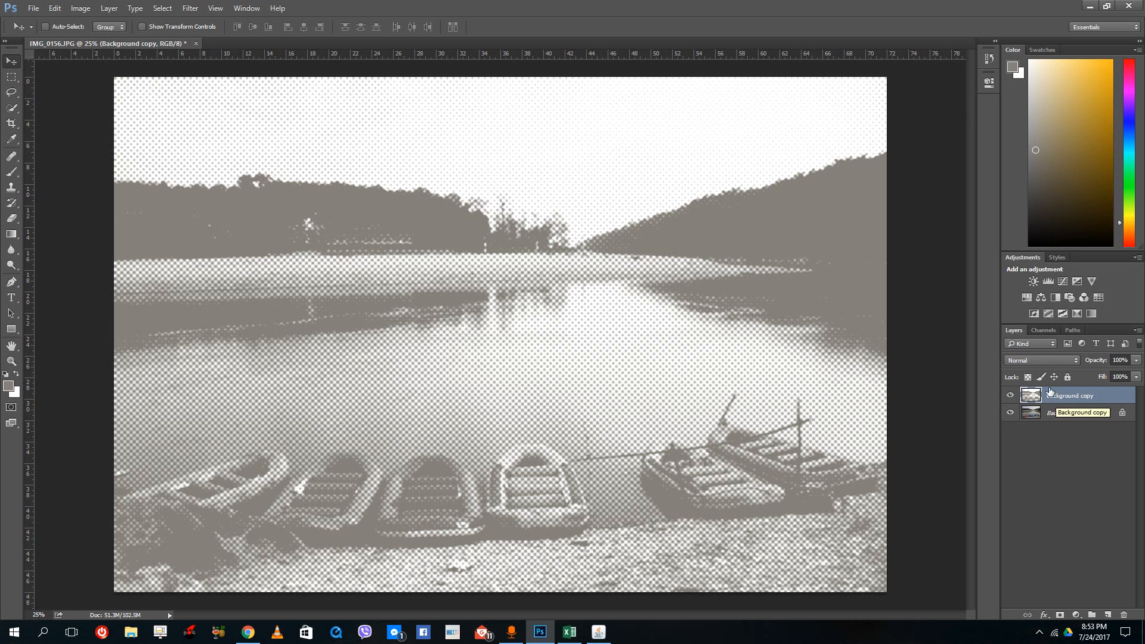
left_click(1038, 360)
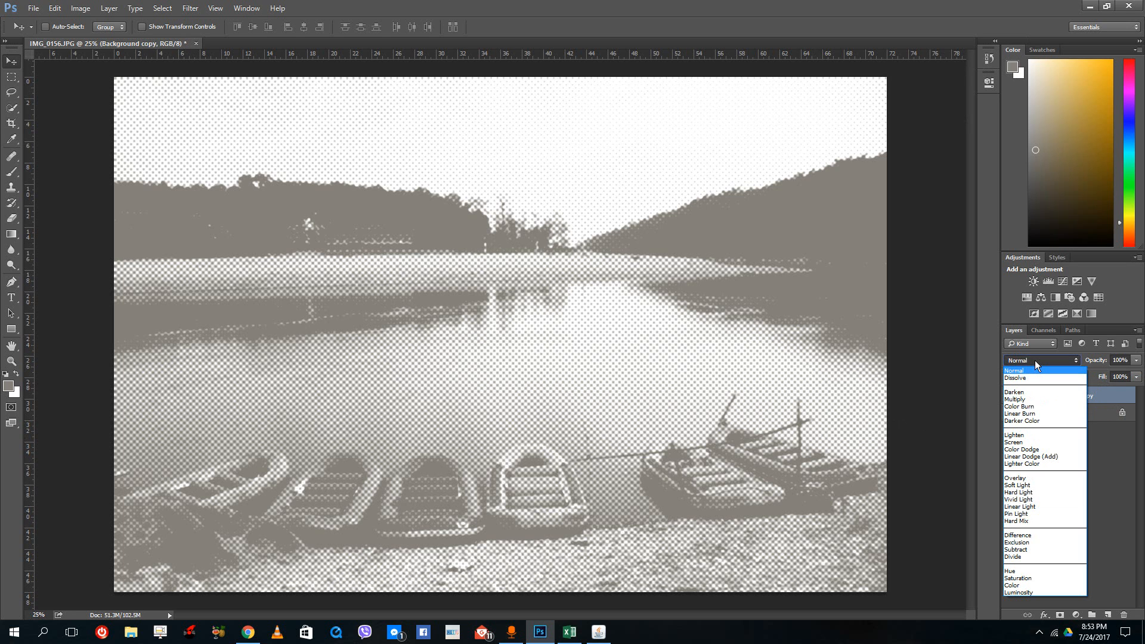
left_click(1030, 399)
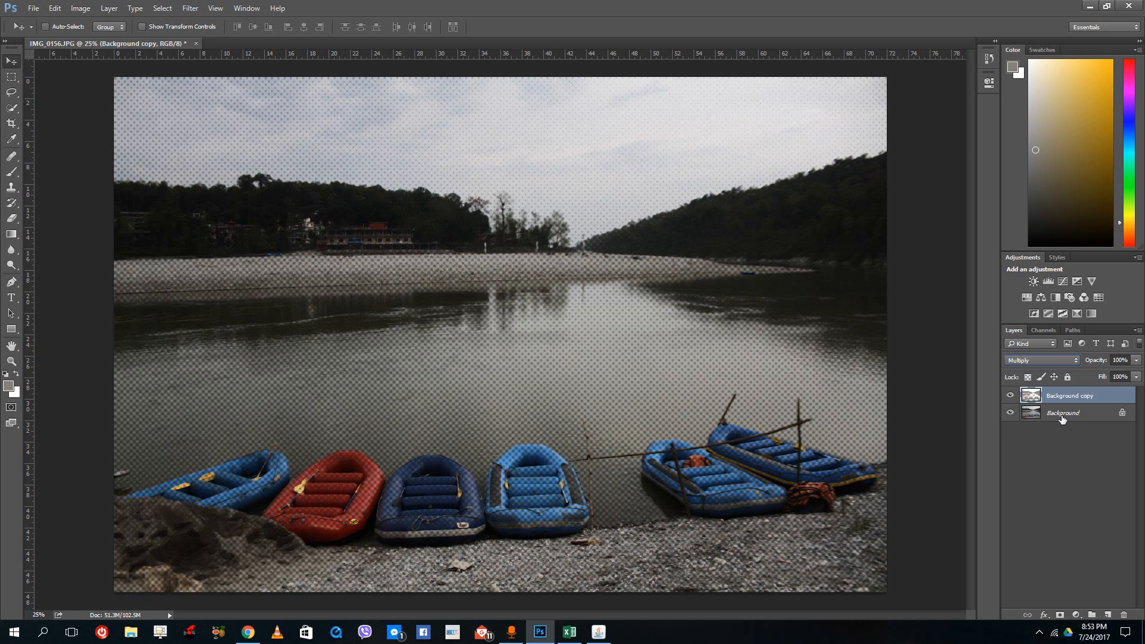
left_click(1050, 360)
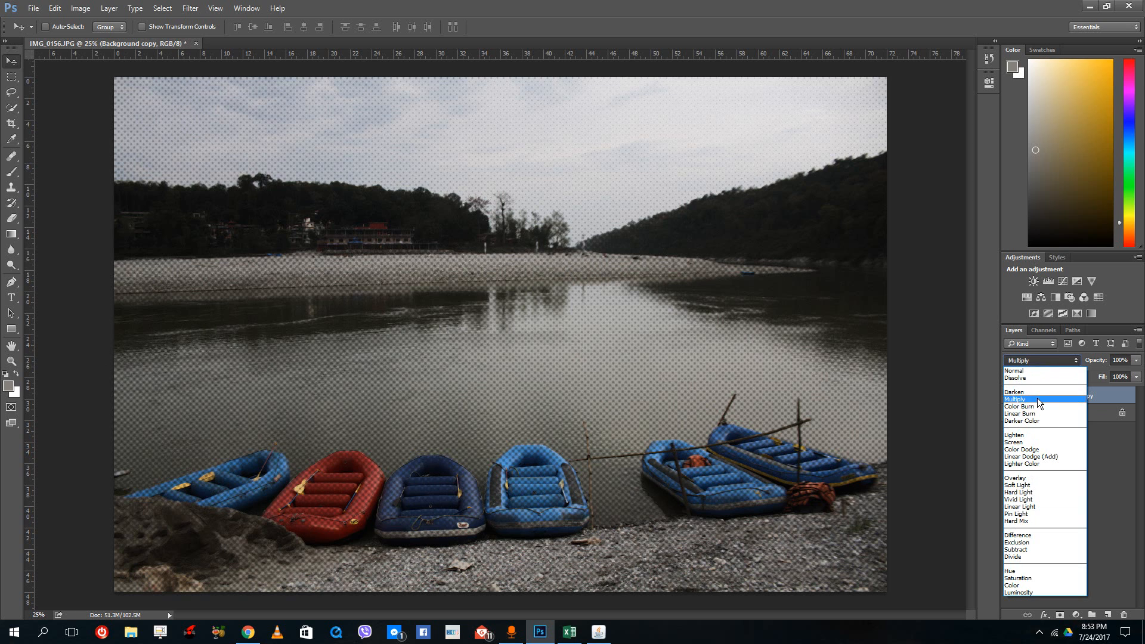
left_click(1037, 398)
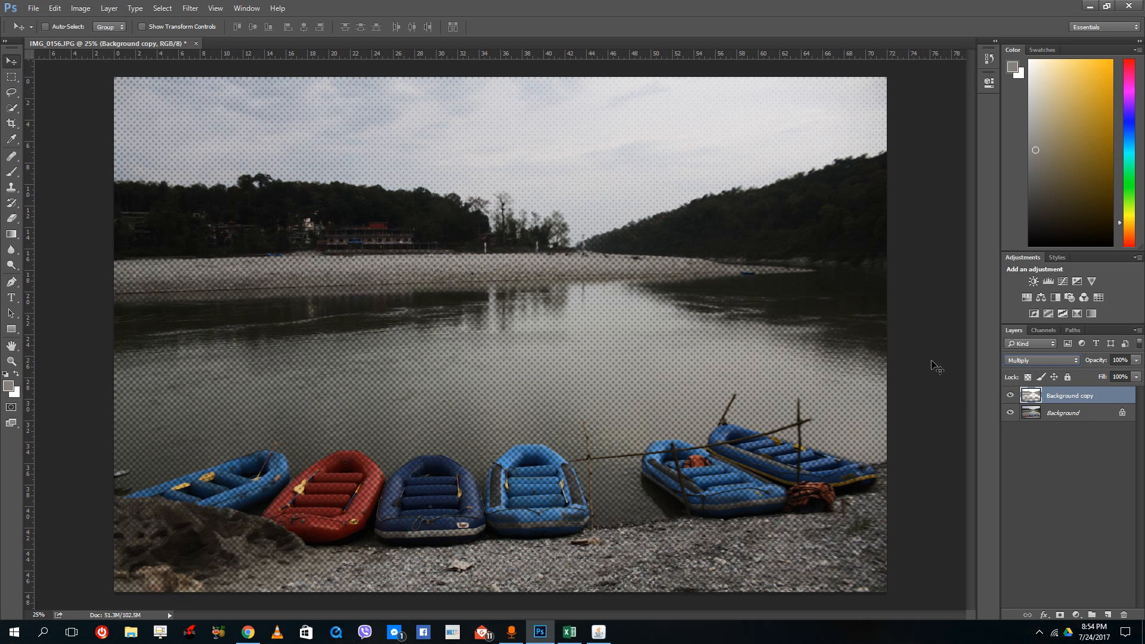
Set the Background copy layer's blend mode to Lighten and its opacity to 58%, and deselect the layer.
left_click(1009, 358)
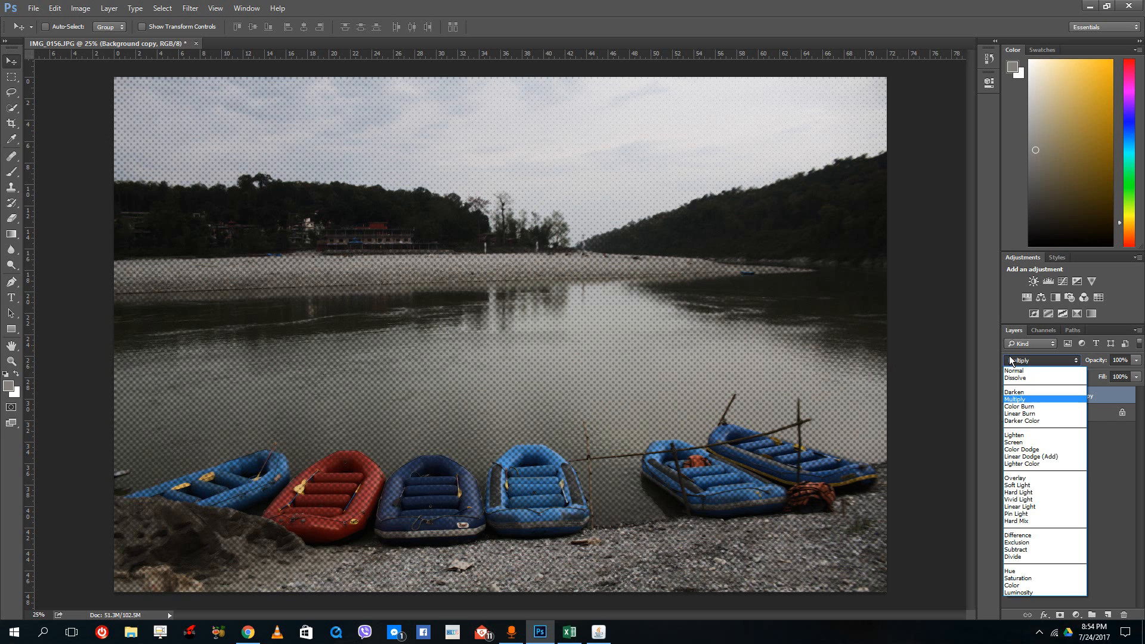
left_click(1020, 435)
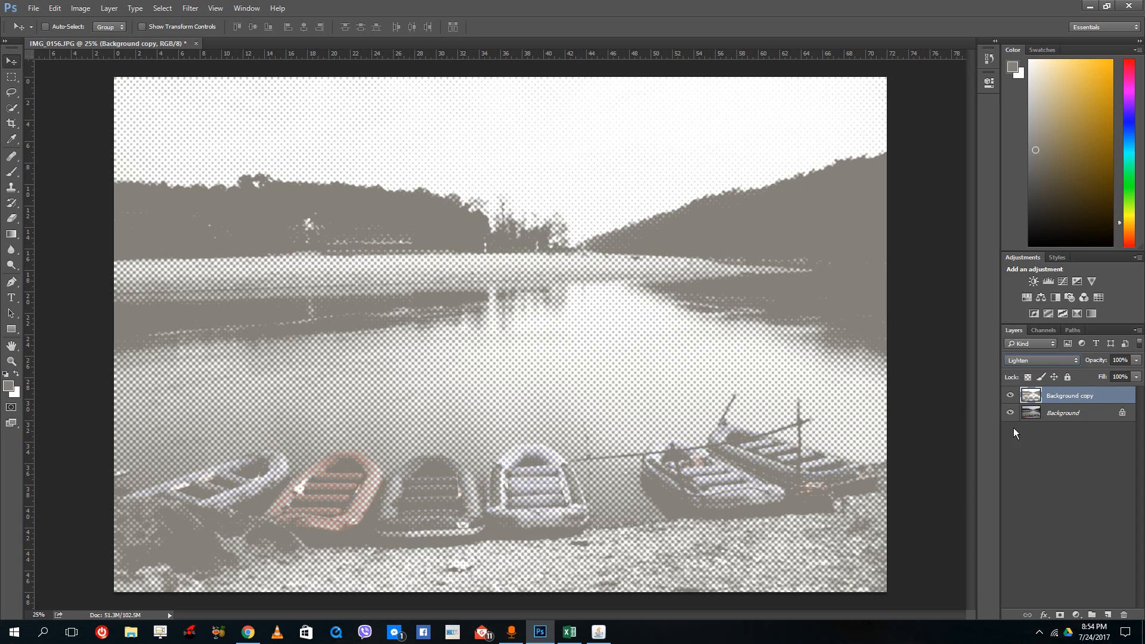
left_click(1136, 361)
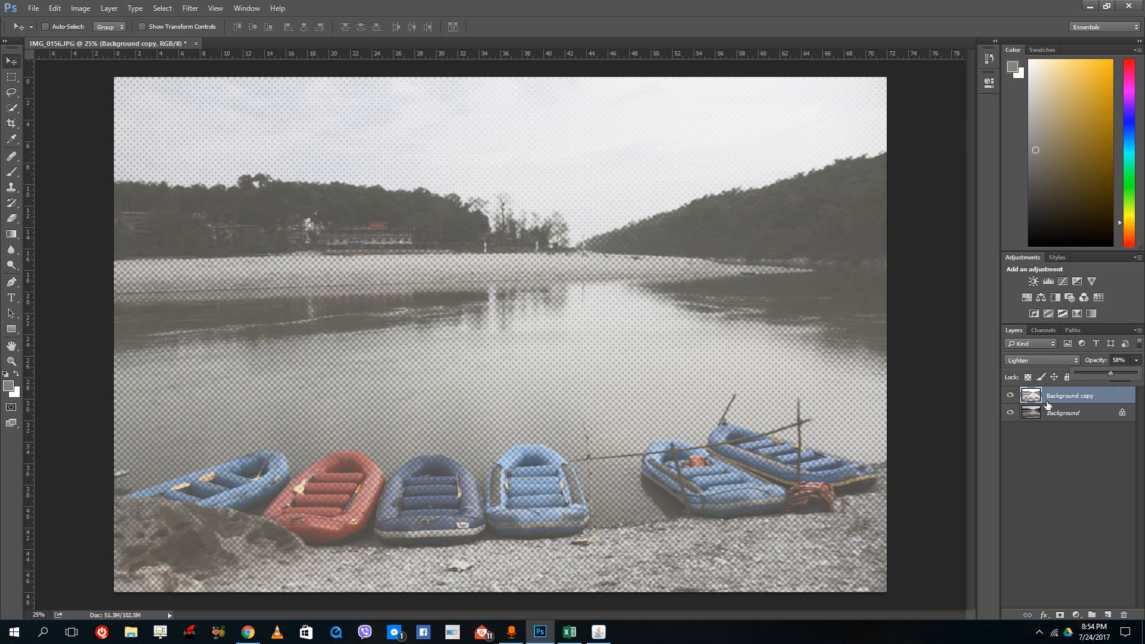
left_click(1056, 474)
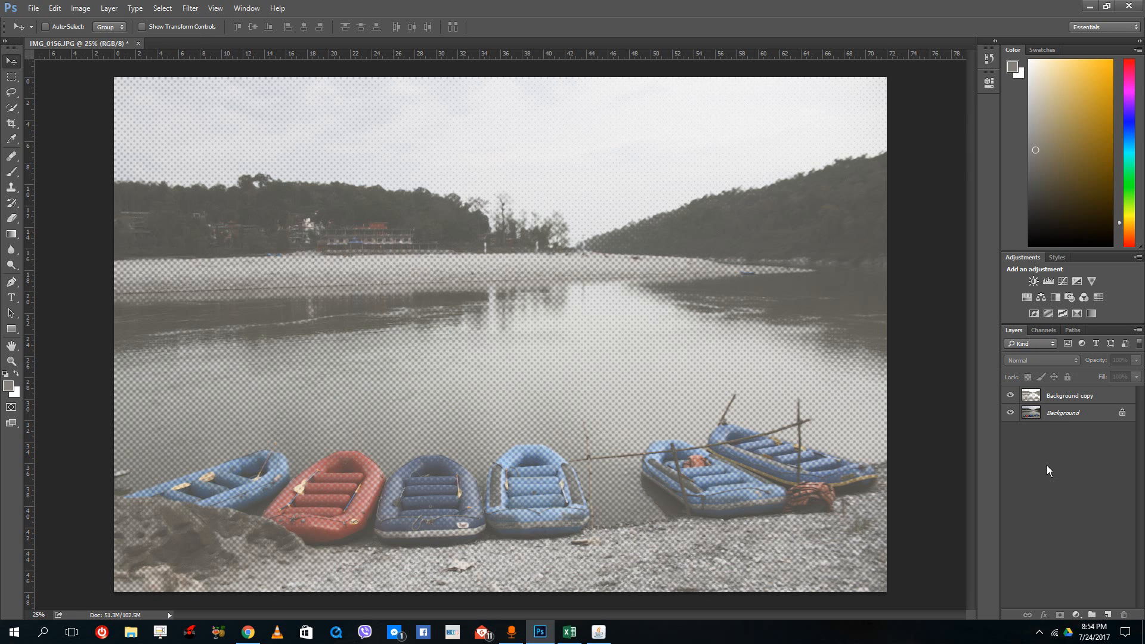